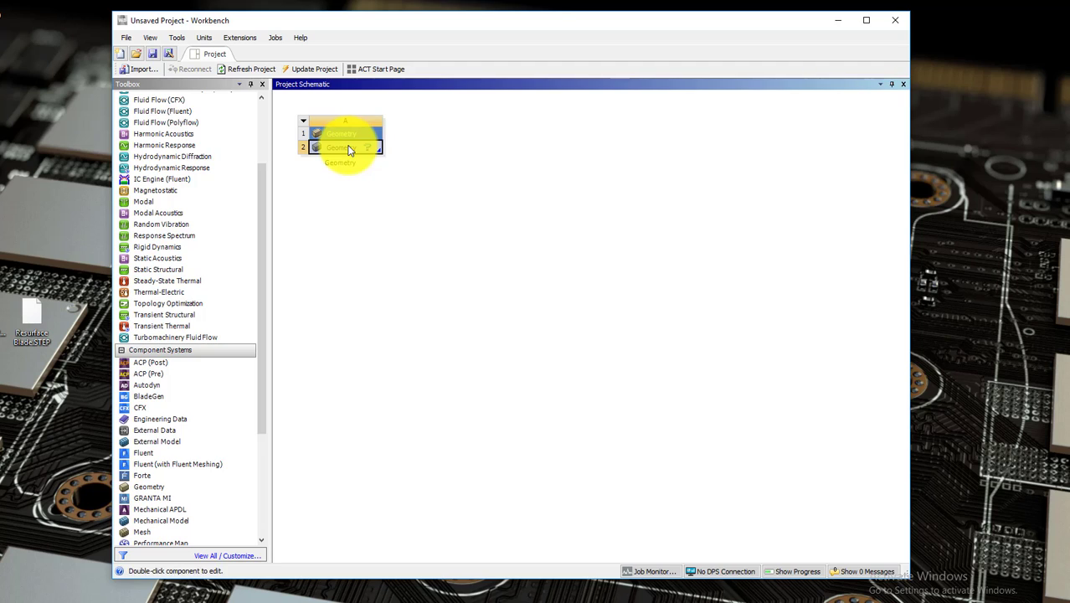
Step: Import the Resurface Blade STEP file into the Geometry cell and open that geometry for editing in SpaceClaim
{"action": "right_click", "coordinate": [349, 149]}
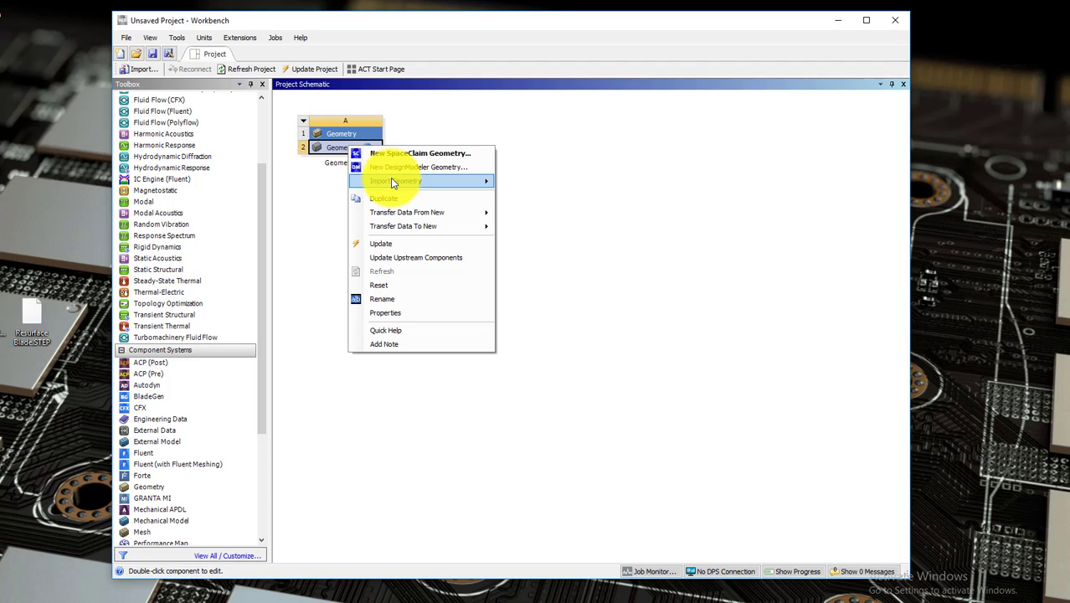
{"action": "mouse_move", "coordinate": [390, 178]}
{"action": "left_click", "coordinate": [540, 200]}
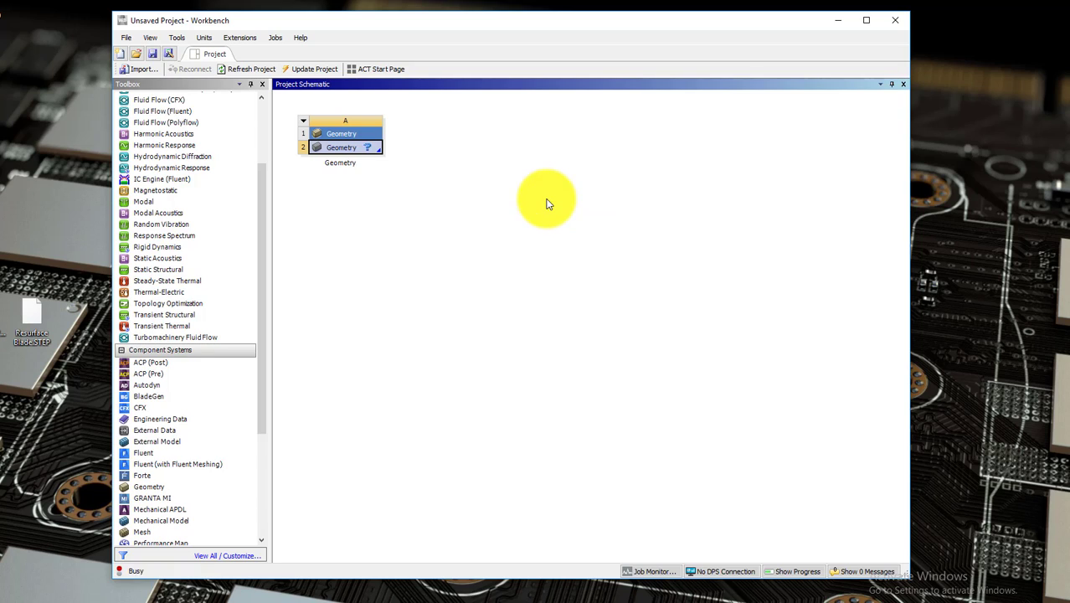
{"action": "right_click", "coordinate": [351, 148]}
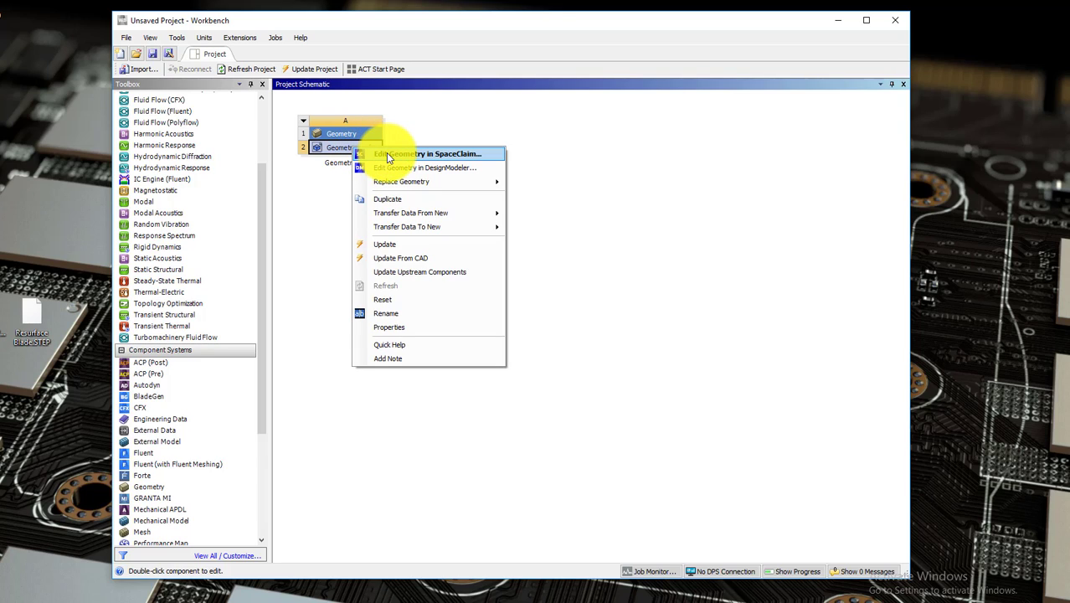
{"action": "left_click", "coordinate": [388, 155]}
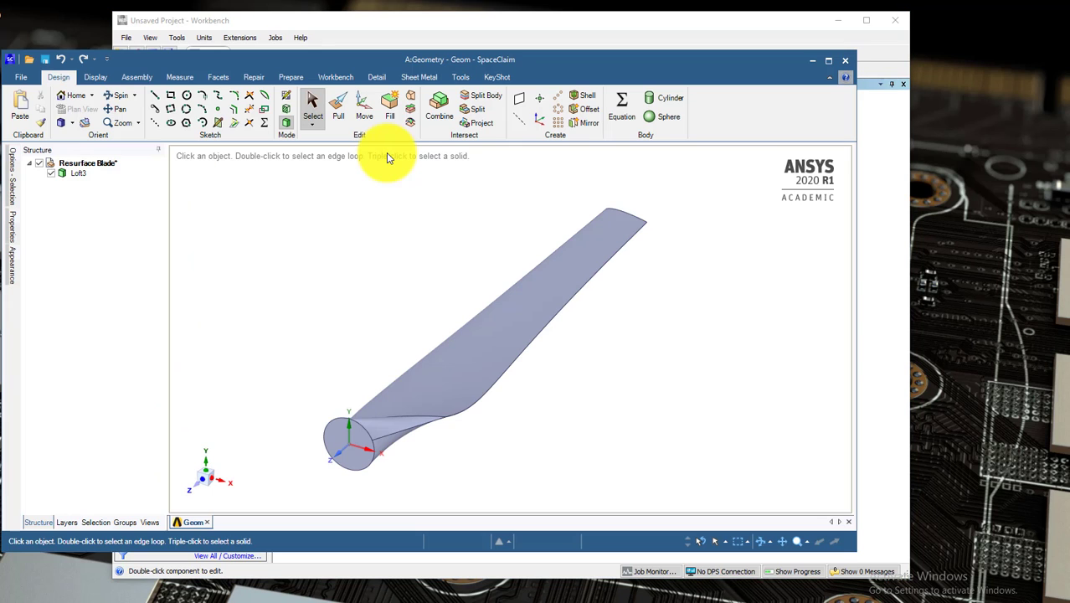
{"action": "left_click", "coordinate": [483, 340]}
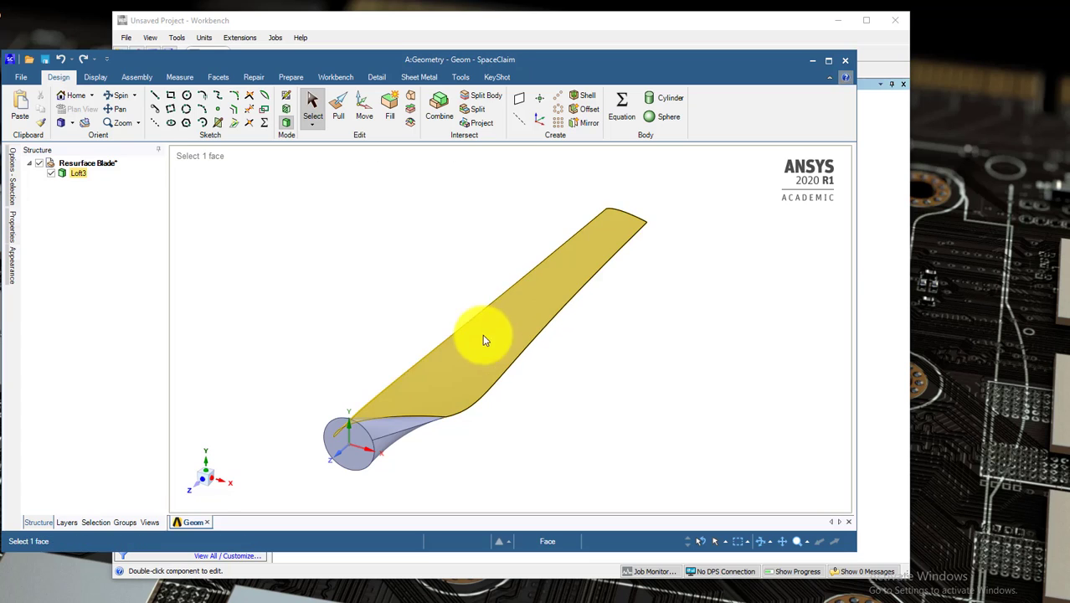
{"action": "left_click", "coordinate": [181, 293]}
{"action": "left_click", "coordinate": [627, 235]}
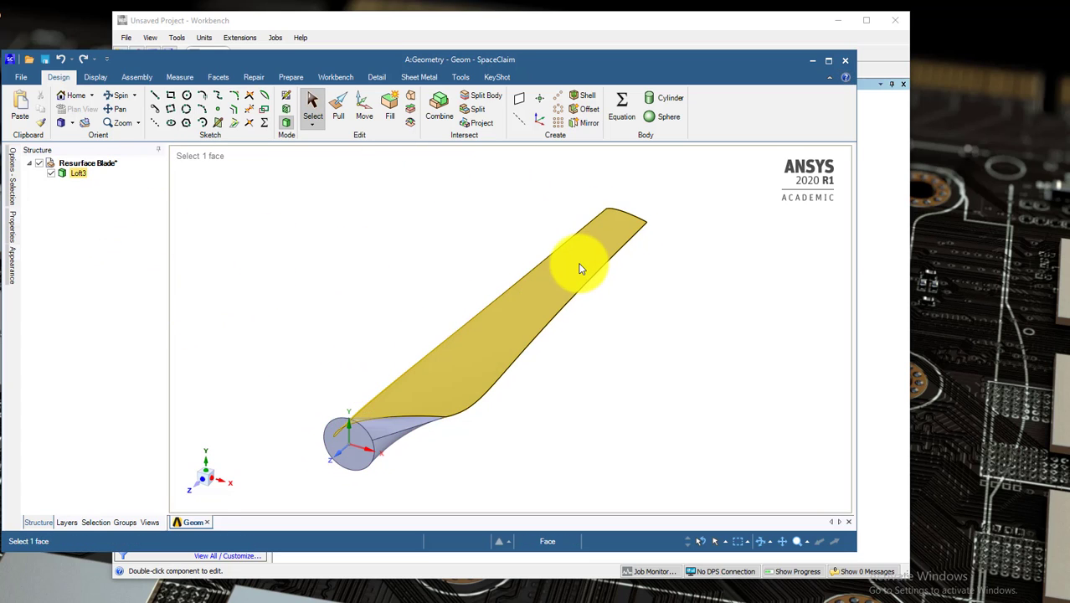
{"action": "left_click", "coordinate": [300, 118]}
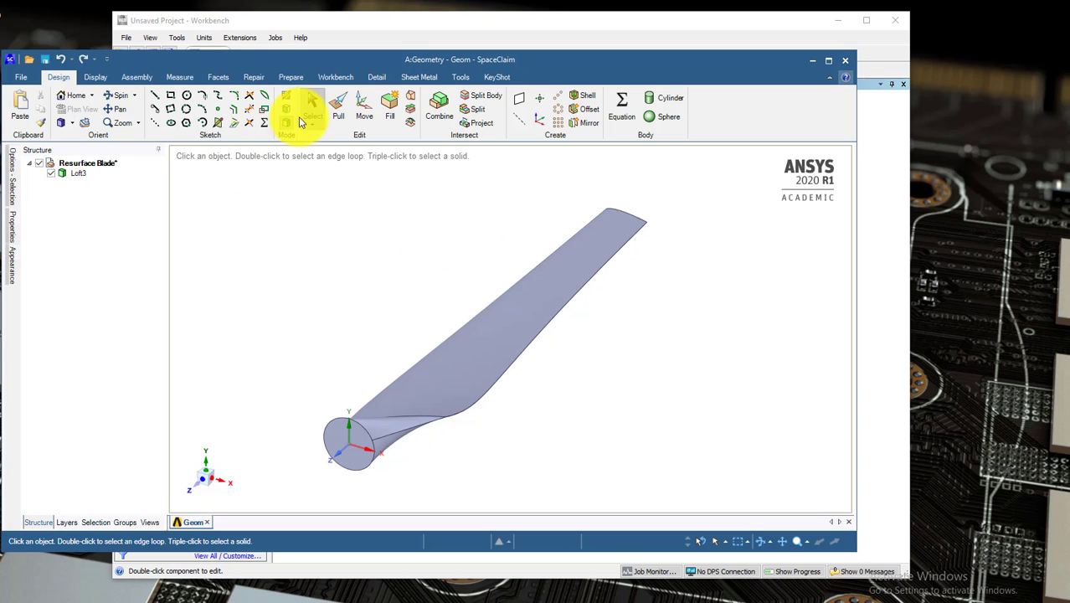
Step: Move the whole blade body with the Move tool anchored at the origin, rotating it about the X axis until it stands upright along Y
{"action": "left_click", "coordinate": [365, 107]}
{"action": "left_click", "coordinate": [76, 175]}
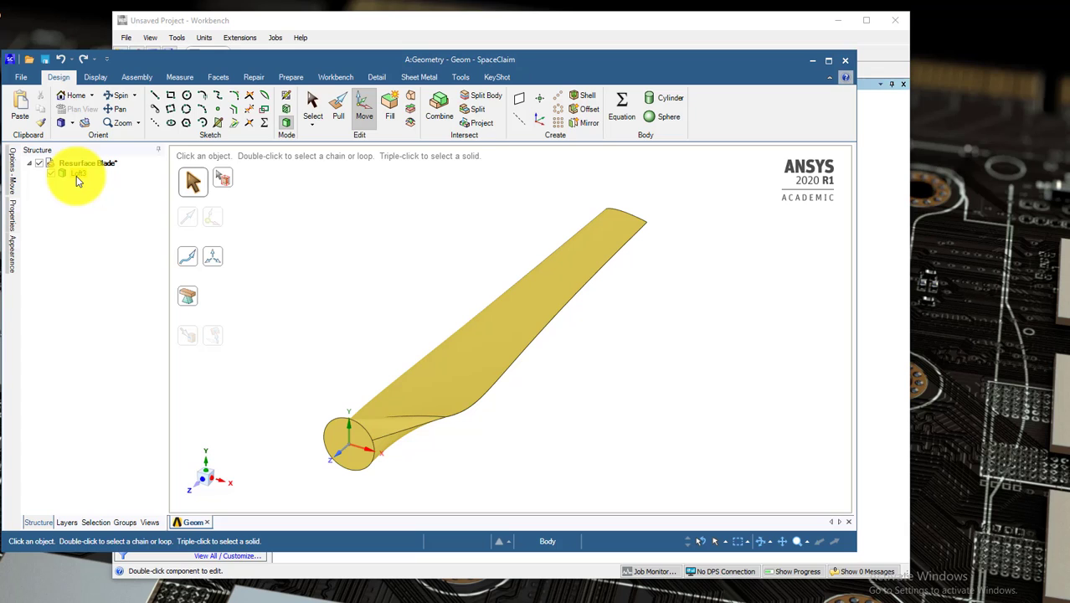
{"action": "left_click", "coordinate": [76, 175]}
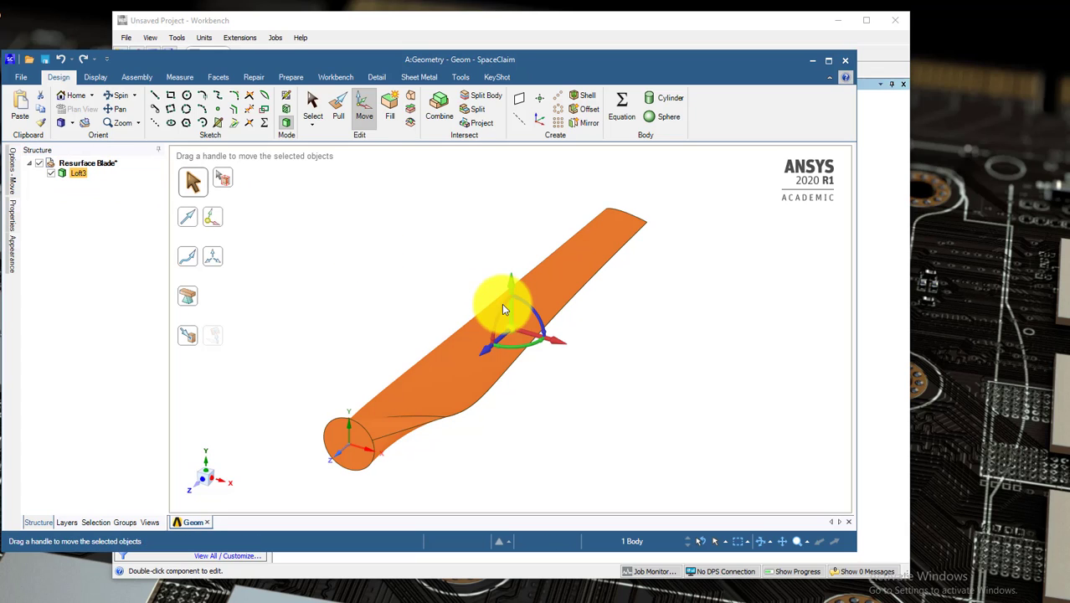
{"action": "left_click", "coordinate": [214, 220]}
{"action": "left_click", "coordinate": [347, 442]}
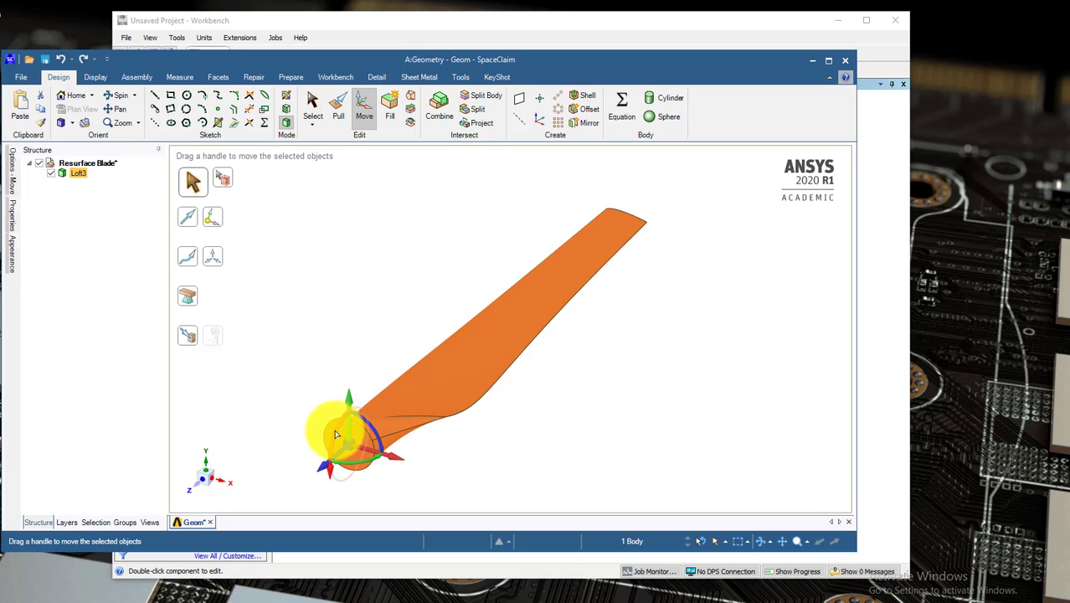
{"action": "mouse_move", "coordinate": [335, 434]}
{"action": "left_mouse_down"}
{"action": "mouse_move", "coordinate": [335, 446]}
{"action": "mouse_move", "coordinate": [334, 437]}
{"action": "left_mouse_up"}
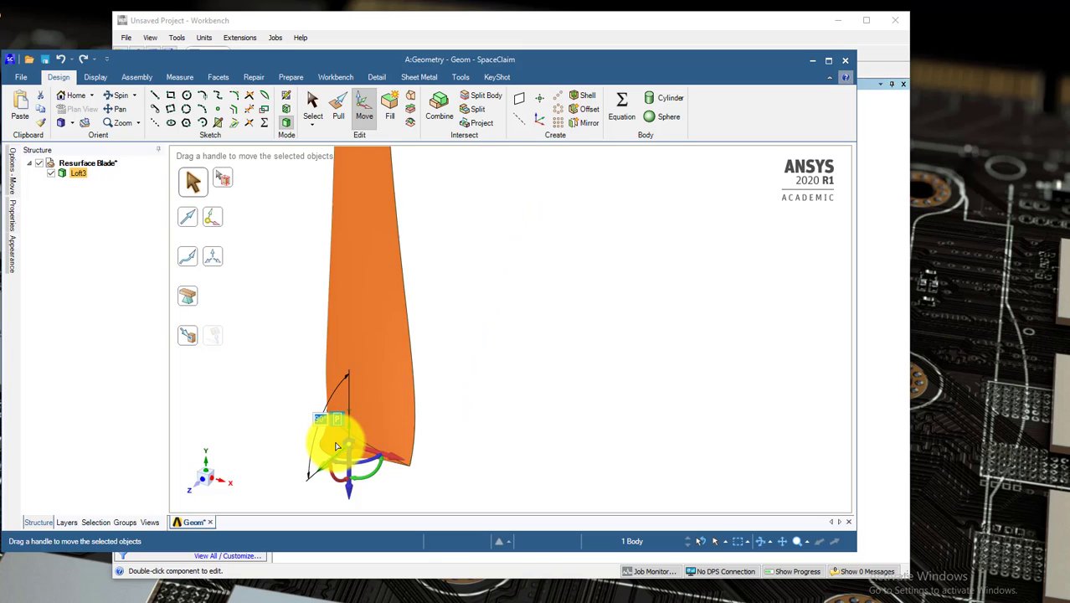
{"action": "left_click", "coordinate": [500, 311]}
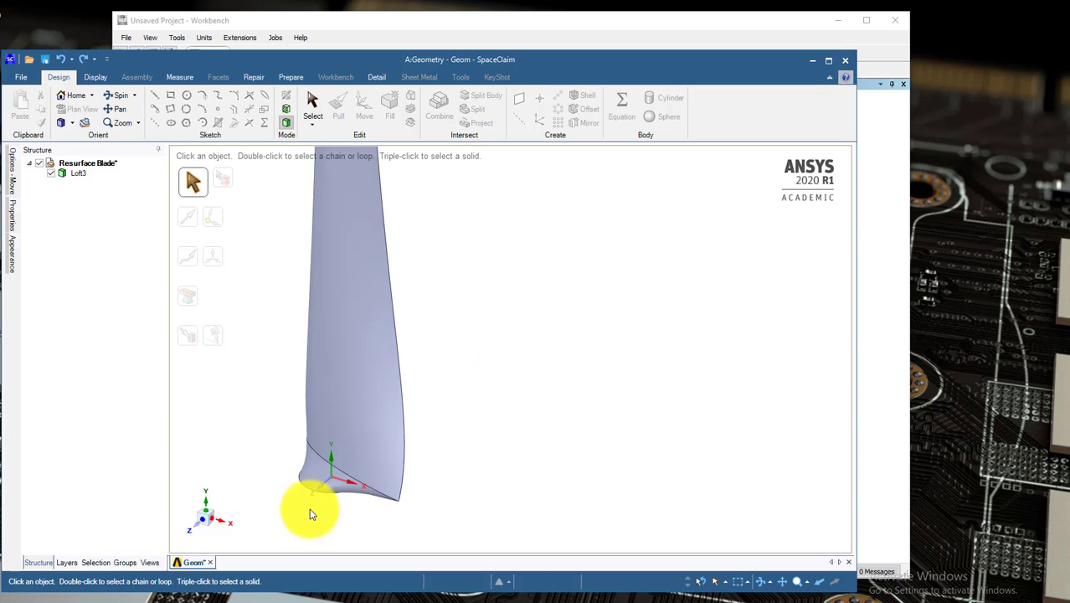
Step: Start a sketch on the end face at the blade's tip and look at the sketch plane in plan view
{"action": "scroll", "coordinate": [312, 513], "scroll_direction": "down", "scroll_amount": 5}
{"action": "scroll", "coordinate": [339, 230], "scroll_direction": "up", "scroll_amount": 5}
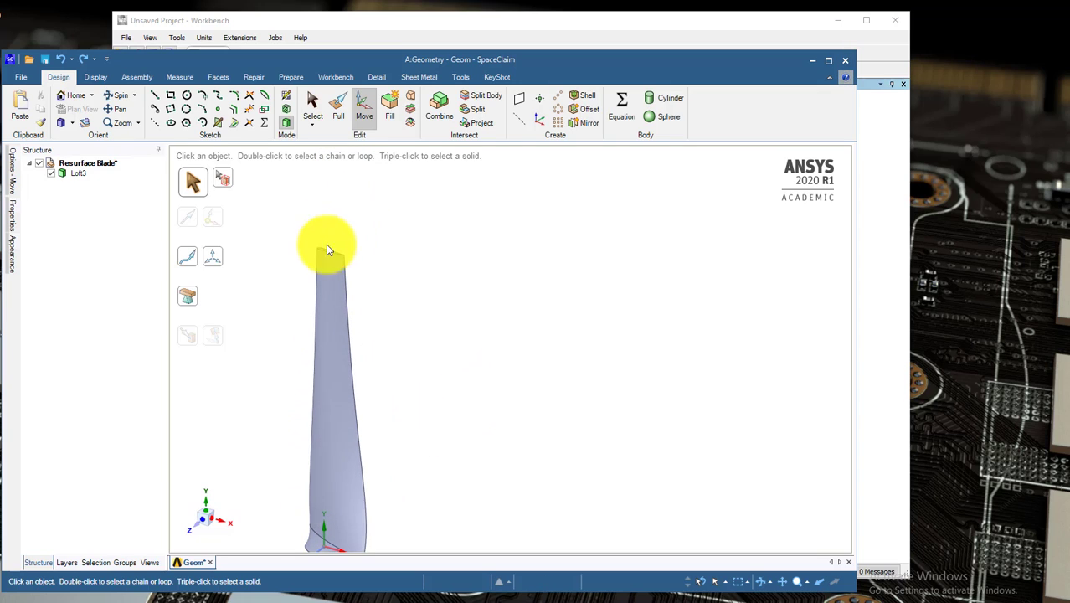
{"action": "scroll", "coordinate": [334, 255], "scroll_direction": "up", "scroll_amount": 2}
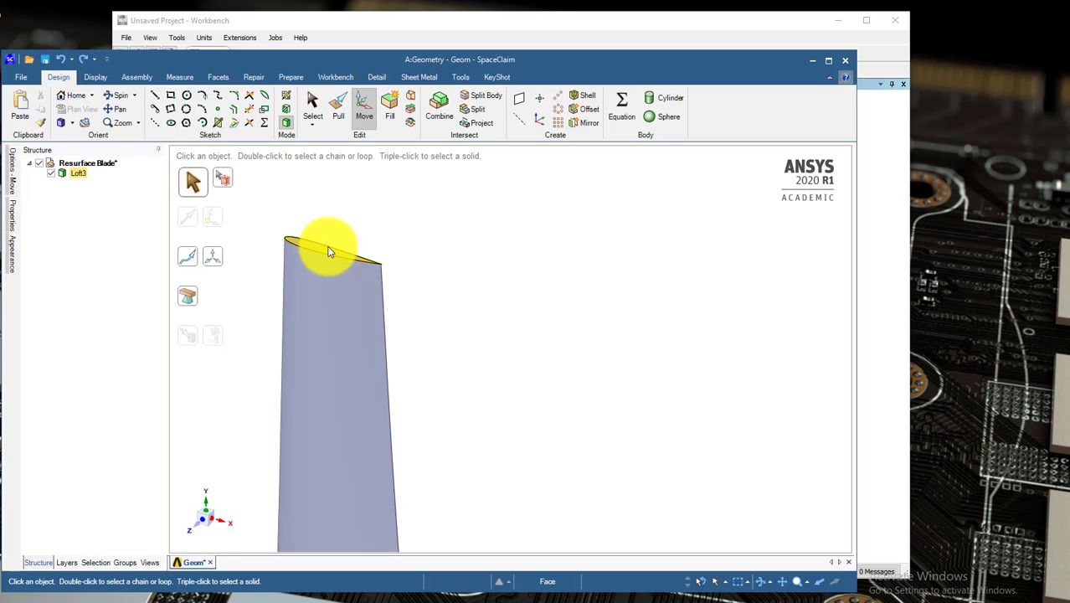
{"action": "left_click", "coordinate": [321, 254]}
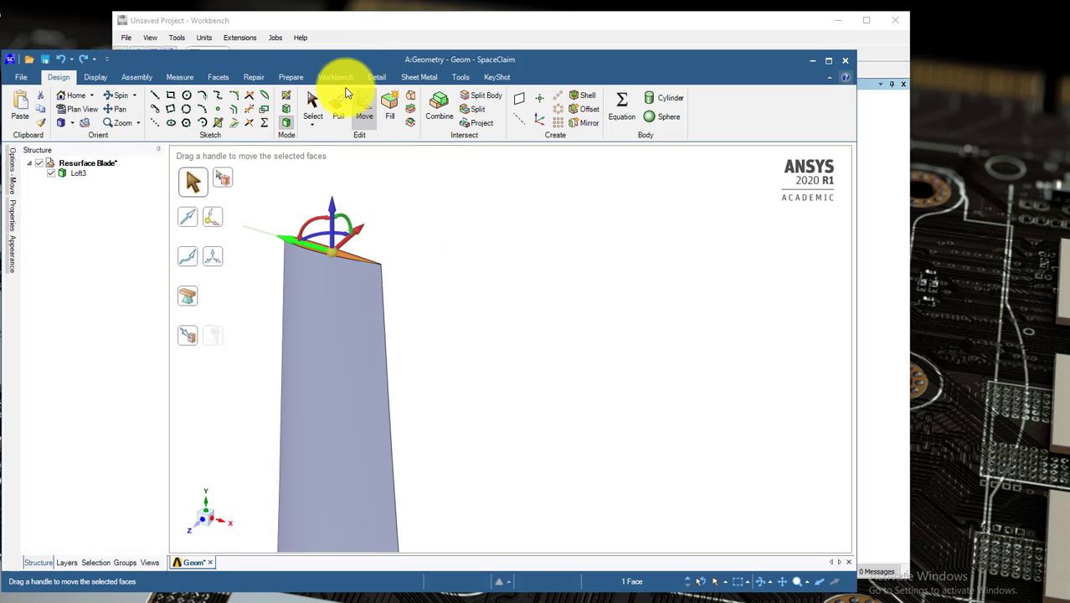
{"action": "left_click", "coordinate": [285, 97]}
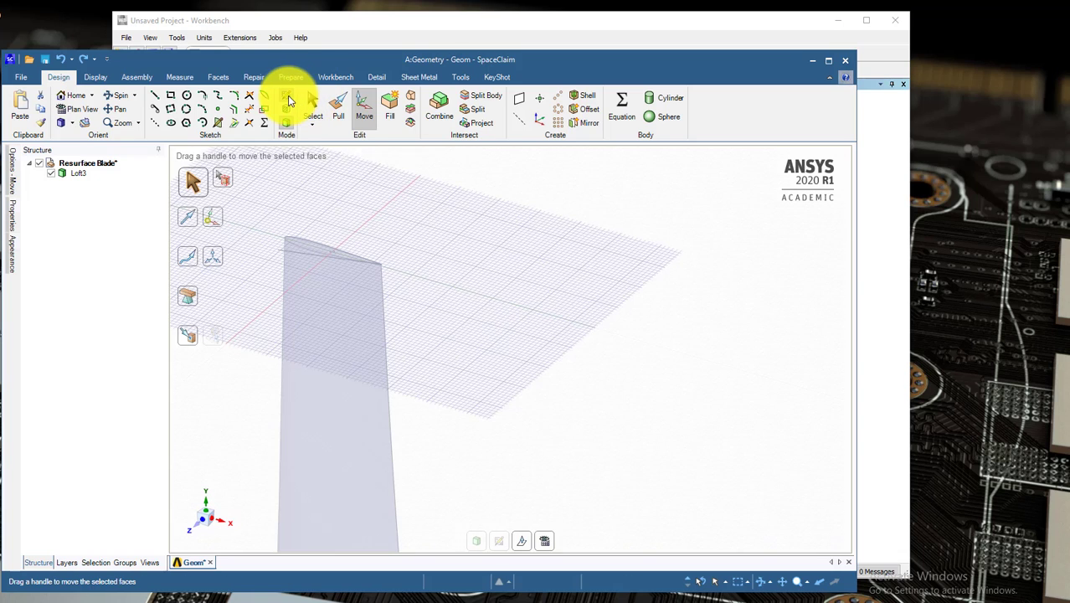
{"action": "left_click", "coordinate": [544, 541]}
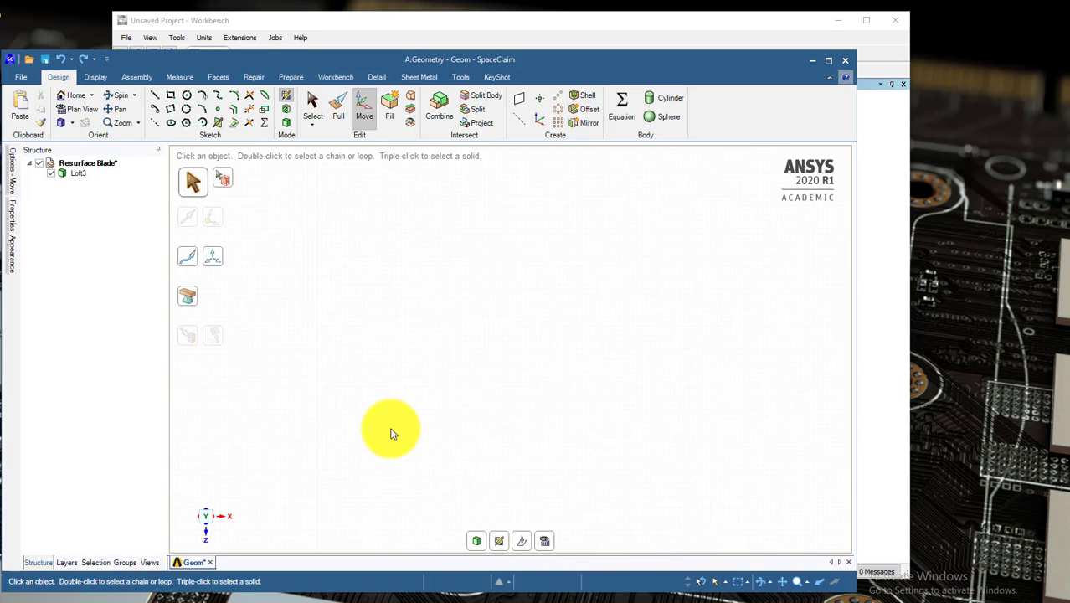
Step: Draw a chord line about 24 mm long from the leading edge to the trailing edge of the tip airfoil
{"action": "scroll", "coordinate": [398, 414], "scroll_direction": "down", "scroll_amount": 5}
{"action": "scroll", "coordinate": [354, 497], "scroll_direction": "up", "scroll_amount": 10}
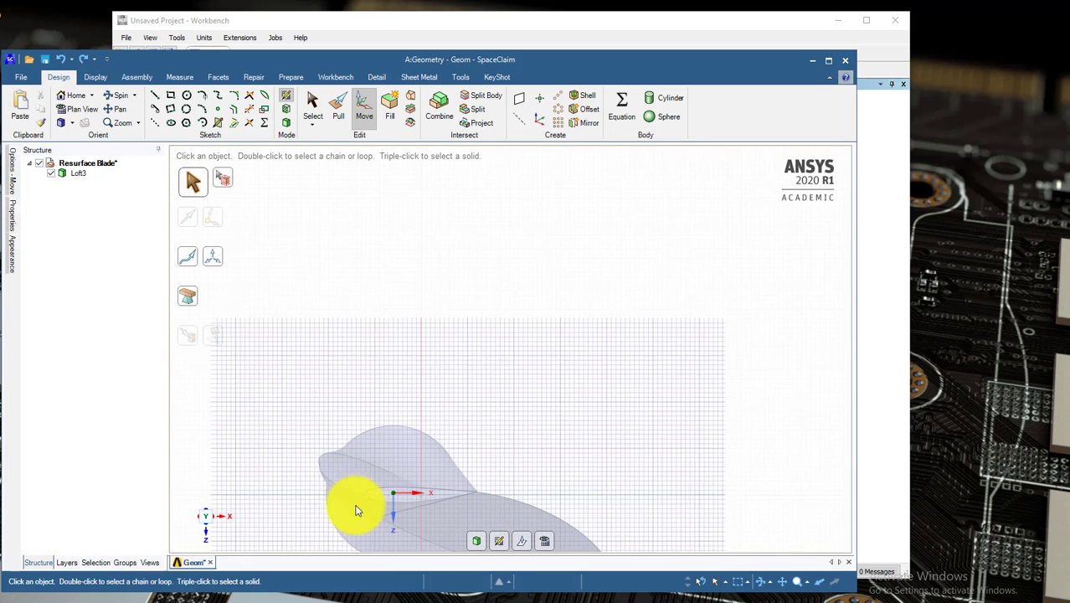
{"action": "scroll", "coordinate": [426, 493], "scroll_direction": "up", "scroll_amount": 4}
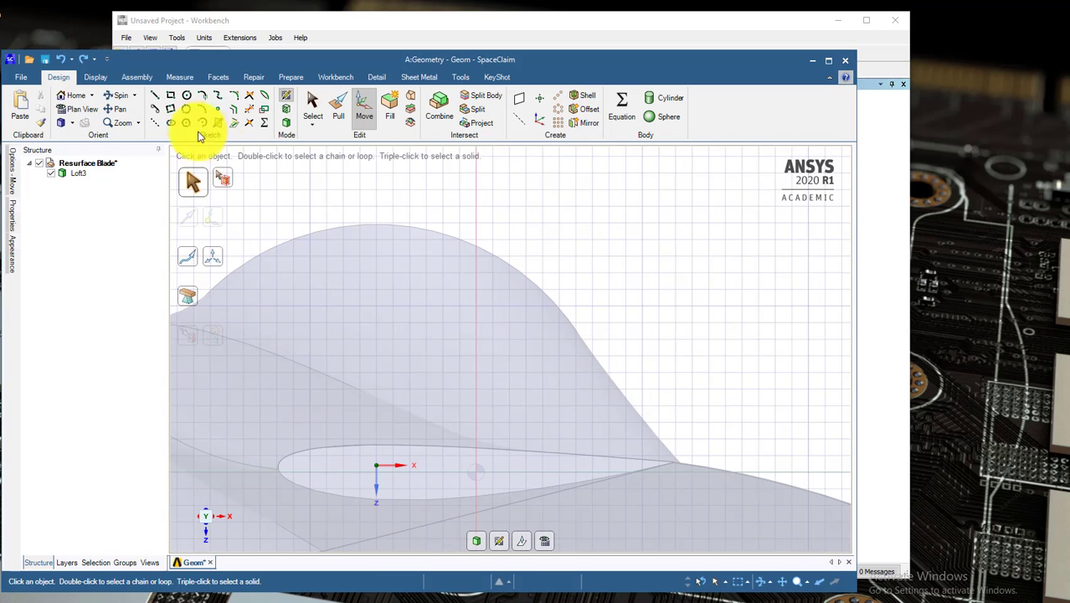
{"action": "left_click", "coordinate": [154, 97]}
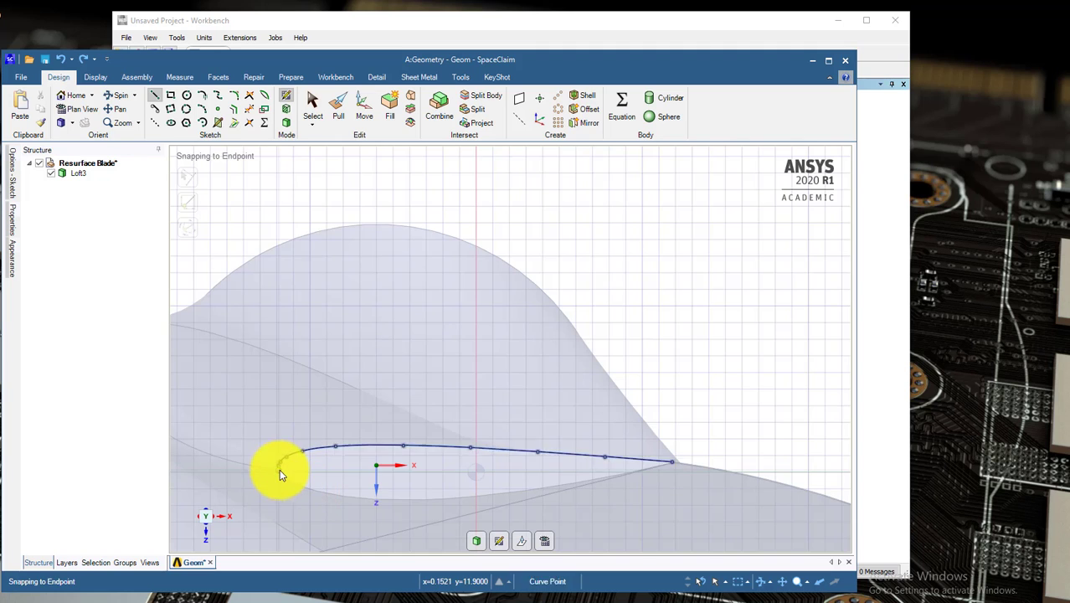
{"action": "scroll", "coordinate": [280, 471], "scroll_direction": "up", "scroll_amount": 3}
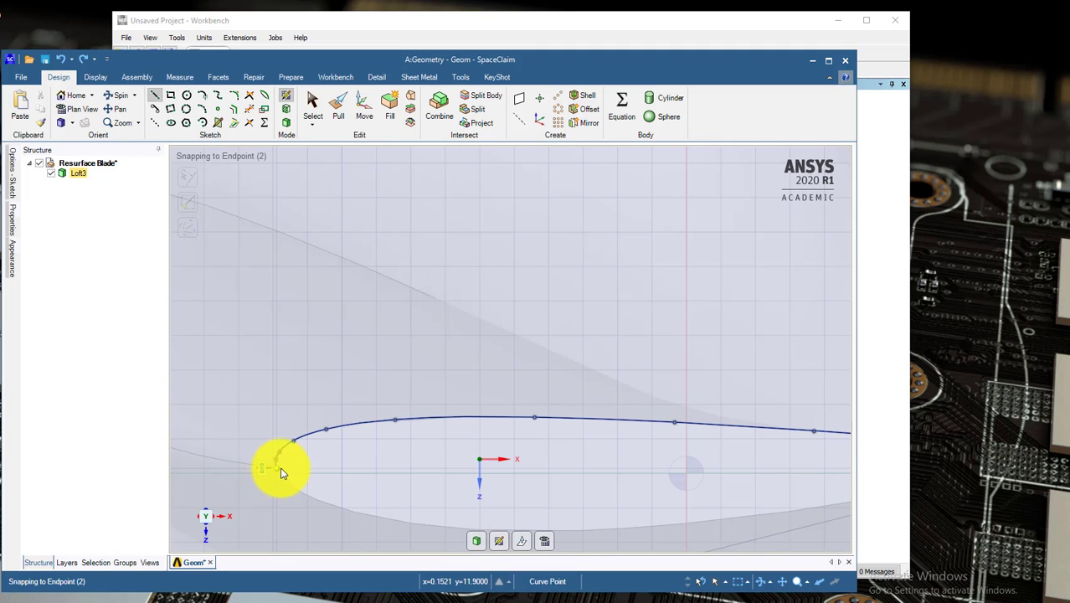
{"action": "left_click", "coordinate": [281, 471]}
{"action": "scroll", "coordinate": [669, 465], "scroll_direction": "down", "scroll_amount": 3}
{"action": "scroll", "coordinate": [850, 456], "scroll_direction": "up", "scroll_amount": 5}
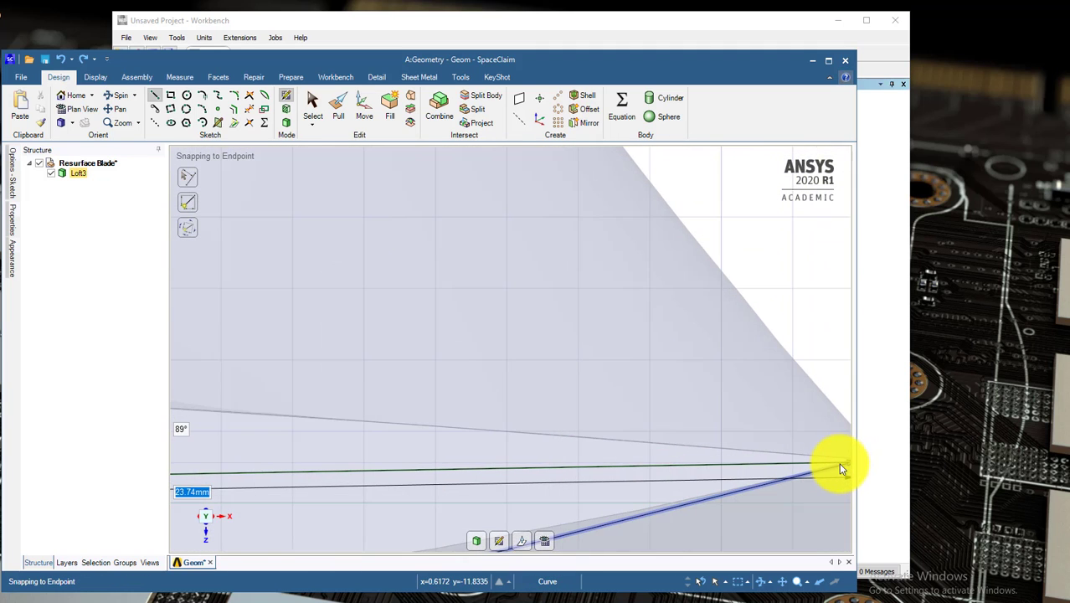
{"action": "scroll", "coordinate": [628, 470], "scroll_direction": "down", "scroll_amount": 3}
{"action": "scroll", "coordinate": [670, 466], "scroll_direction": "up", "scroll_amount": 2}
{"action": "scroll", "coordinate": [739, 466], "scroll_direction": "up", "scroll_amount": 3}
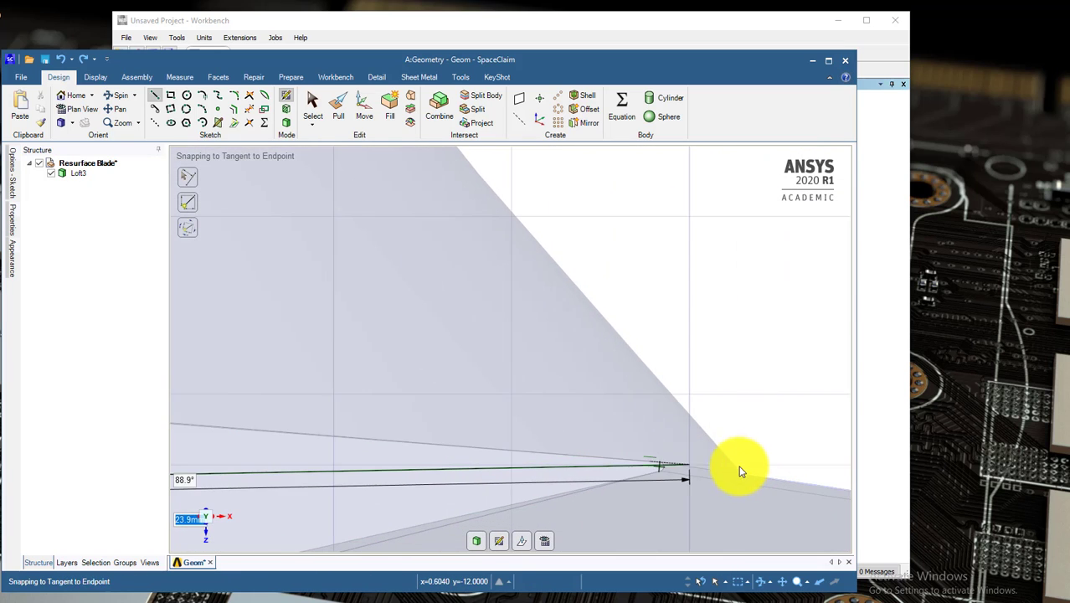
{"action": "scroll", "coordinate": [664, 472], "scroll_direction": "up", "scroll_amount": 3}
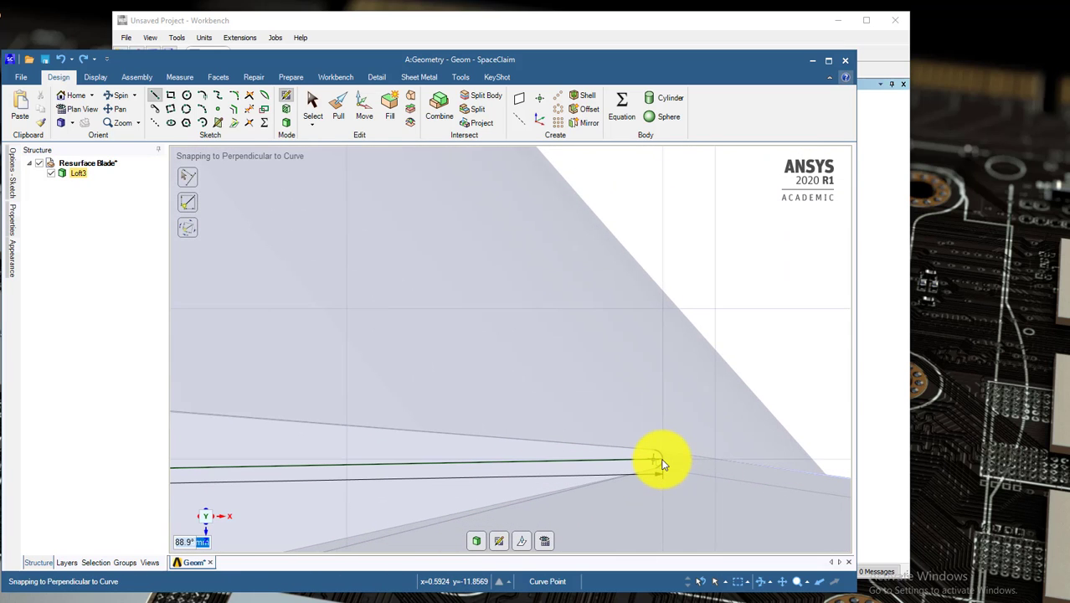
{"action": "left_click", "coordinate": [661, 463]}
{"action": "scroll", "coordinate": [578, 435], "scroll_direction": "down", "scroll_amount": 3}
{"action": "scroll", "coordinate": [309, 359], "scroll_direction": "down", "scroll_amount": 1}
{"action": "key", "text": "Escape"}
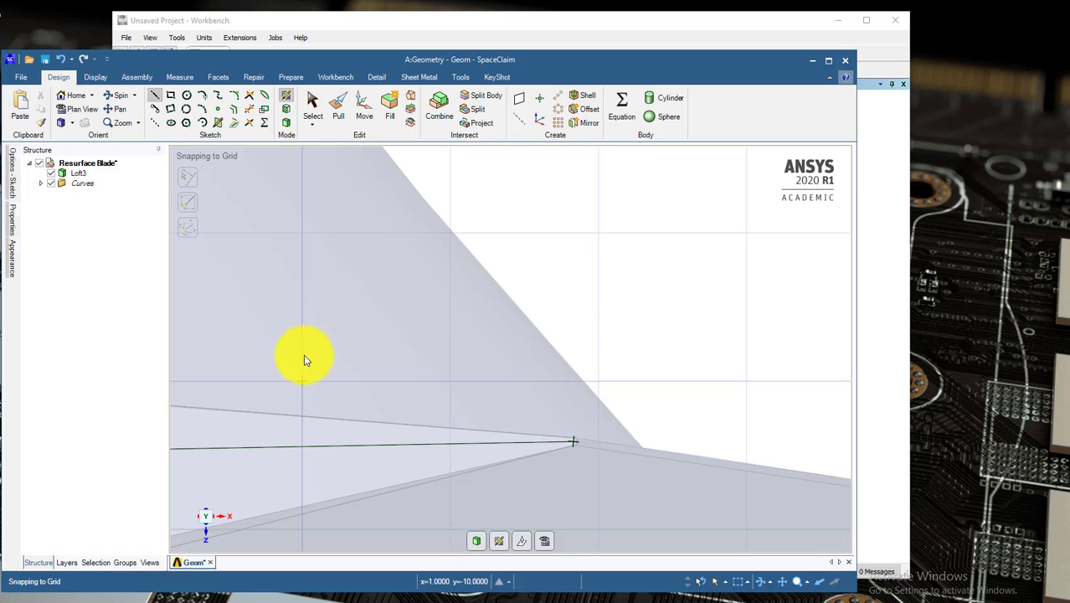
{"action": "key", "text": "Escape"}
Step: Return from the sketch to 3D mode and reorient the view to show the whole upright blade
{"action": "scroll", "coordinate": [318, 425], "scroll_direction": "down", "scroll_amount": 1}
{"action": "scroll", "coordinate": [406, 425], "scroll_direction": "down", "scroll_amount": 1}
{"action": "scroll", "coordinate": [724, 408], "scroll_direction": "down", "scroll_amount": 1}
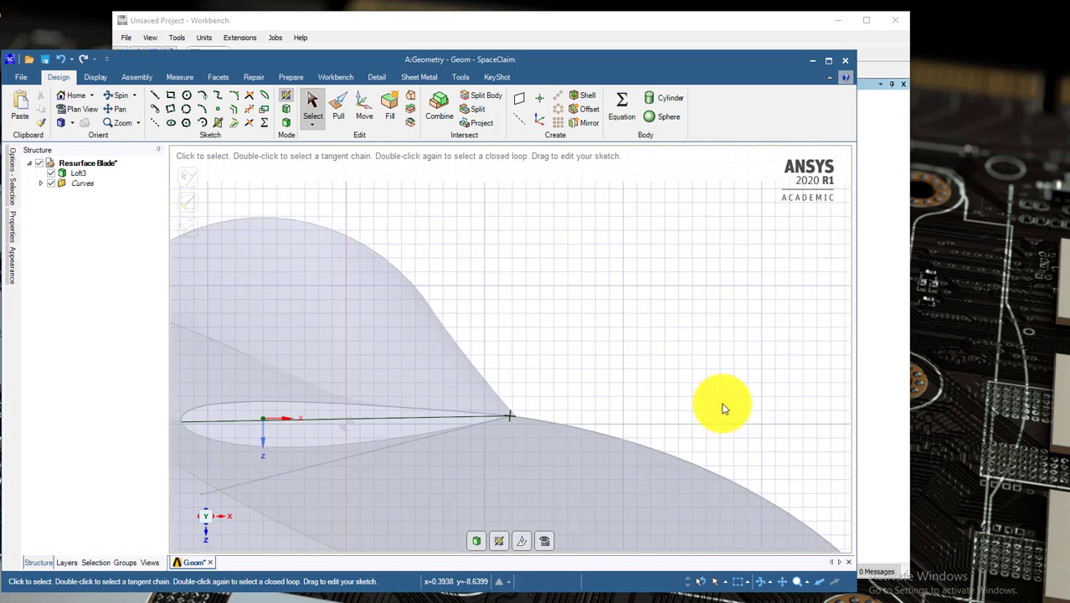
{"action": "scroll", "coordinate": [724, 409], "scroll_direction": "down", "scroll_amount": 1}
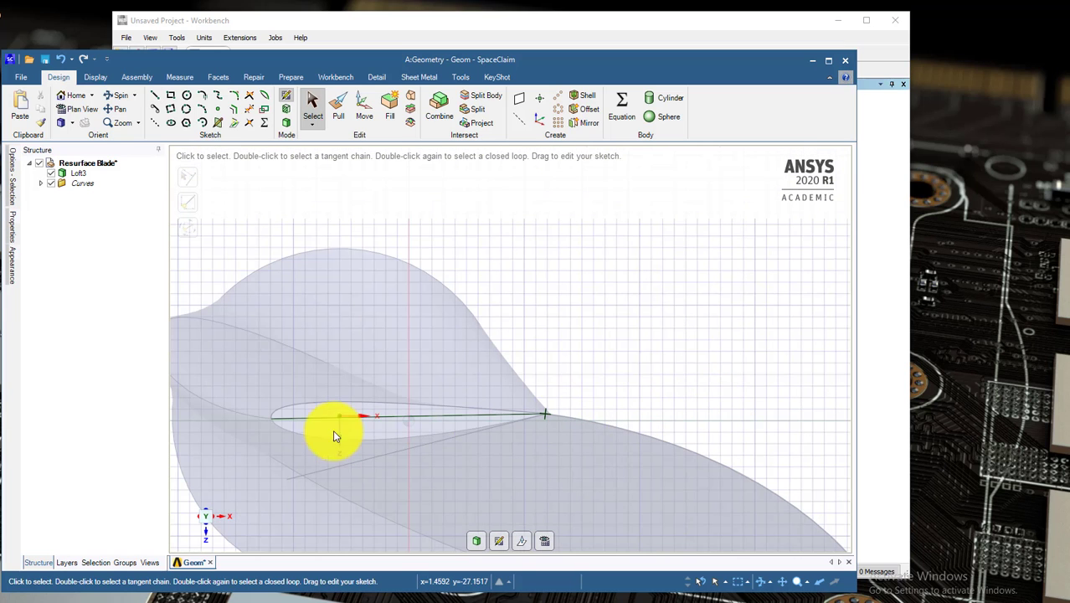
{"action": "left_click", "coordinate": [285, 123]}
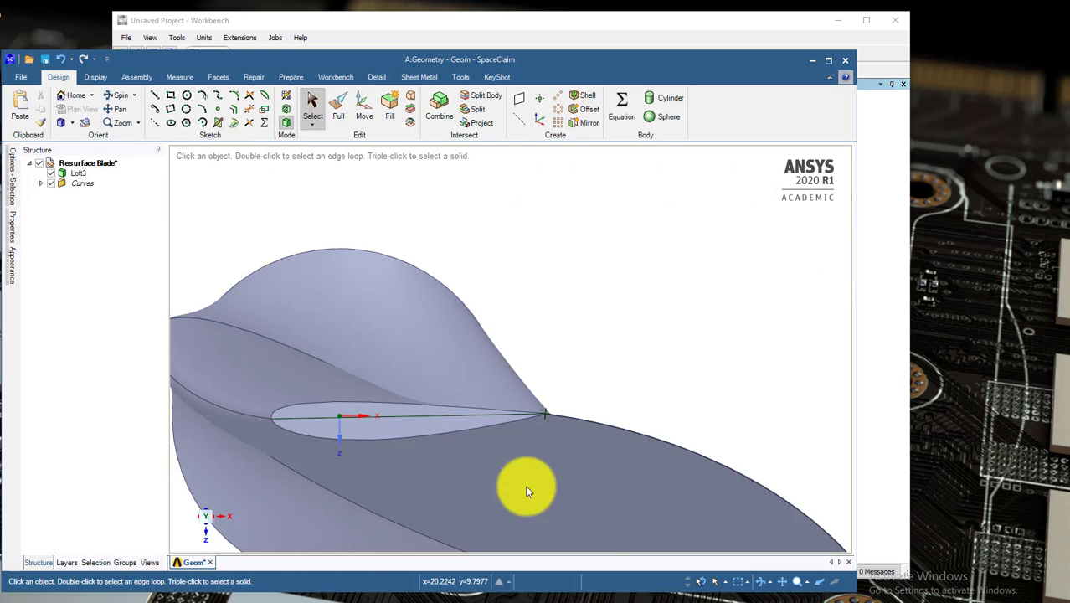
{"action": "left_click", "coordinate": [61, 123]}
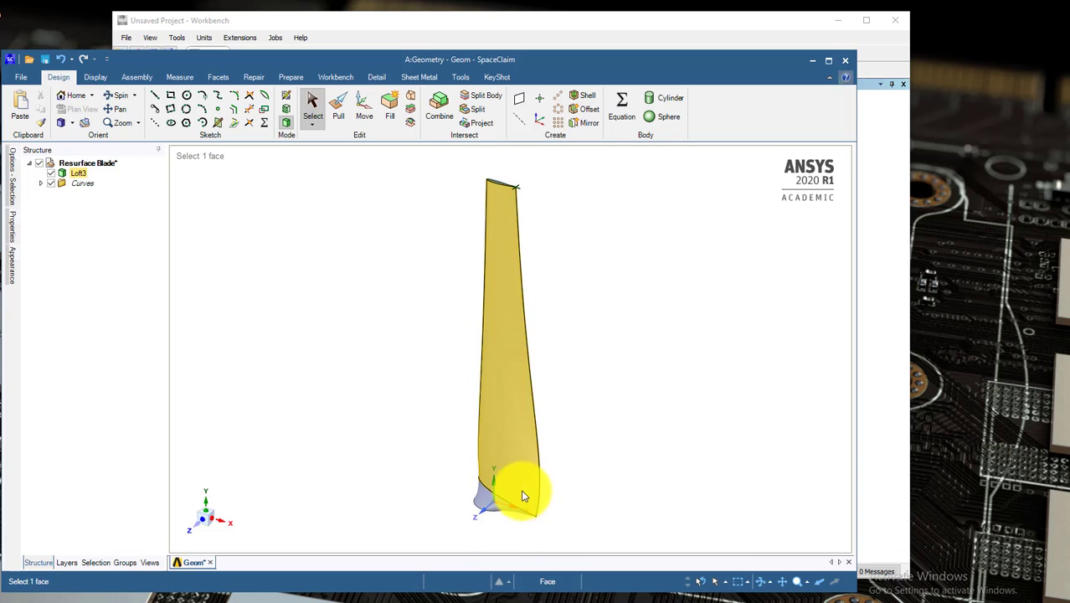
Step: Create the three reference planes through the origin at the blade root
{"action": "left_click", "coordinate": [519, 101]}
{"action": "scroll", "coordinate": [528, 494], "scroll_direction": "up", "scroll_amount": 2}
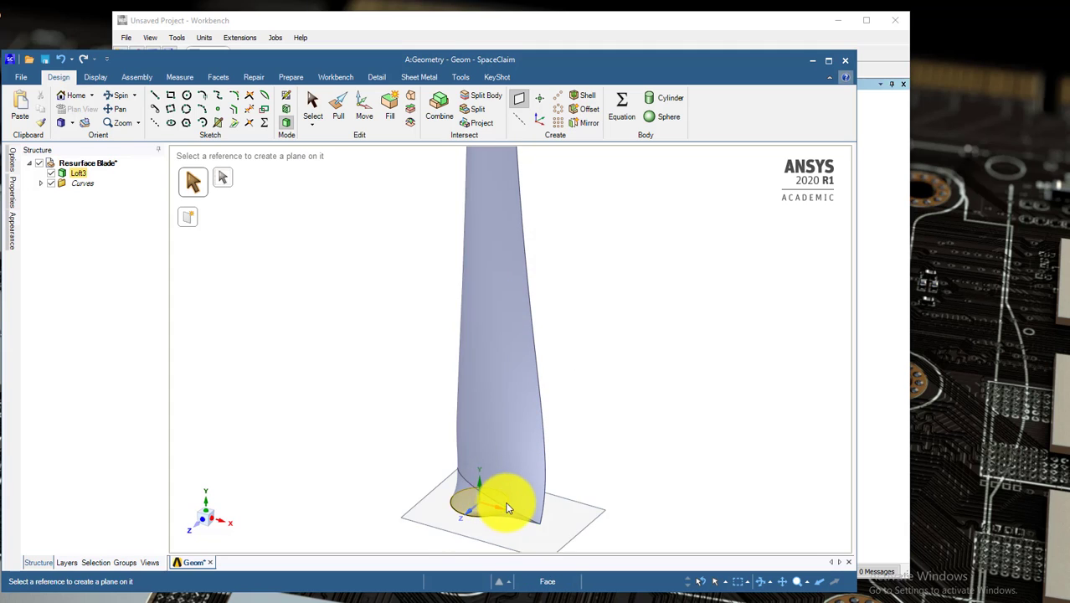
{"action": "left_click", "coordinate": [485, 505]}
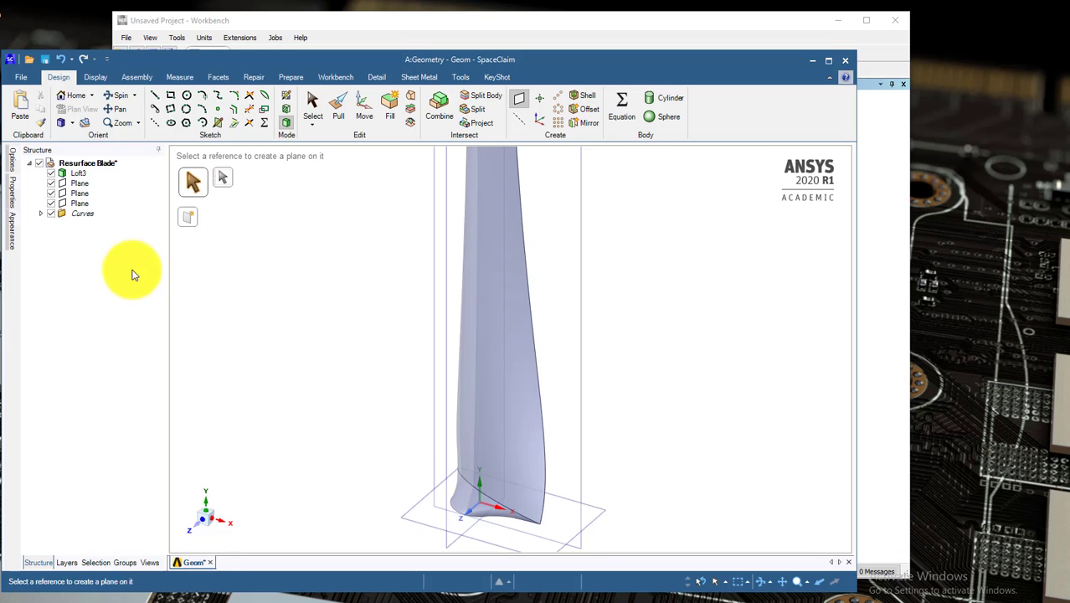
Step: Delete the horizontal XZ plane and the vertical YZ plane, keeping only the XY plane
{"action": "left_click", "coordinate": [311, 103]}
{"action": "left_click", "coordinate": [80, 202]}
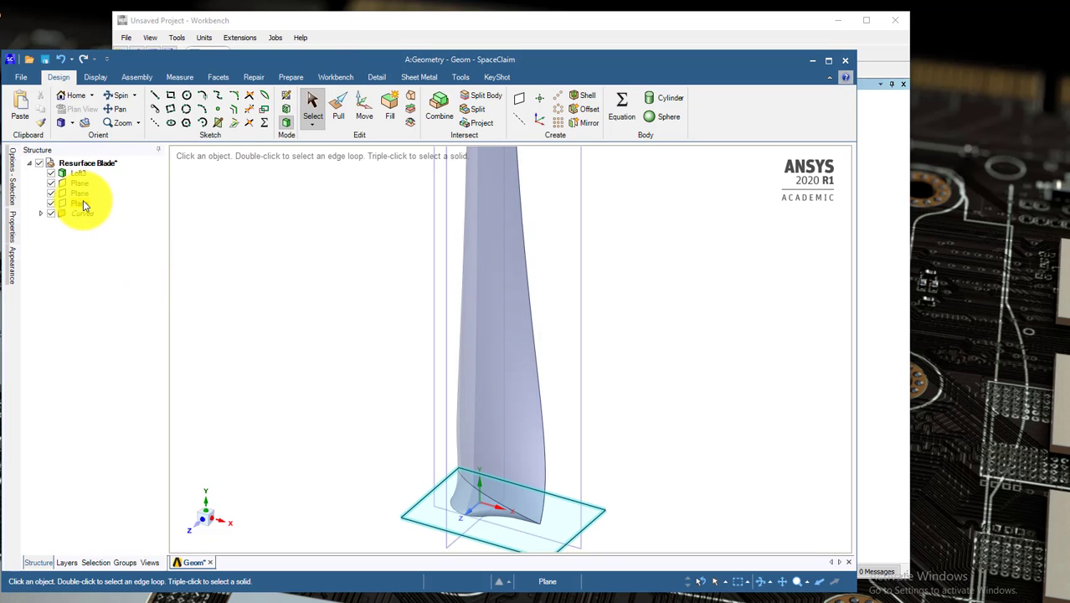
{"action": "right_click", "coordinate": [83, 203]}
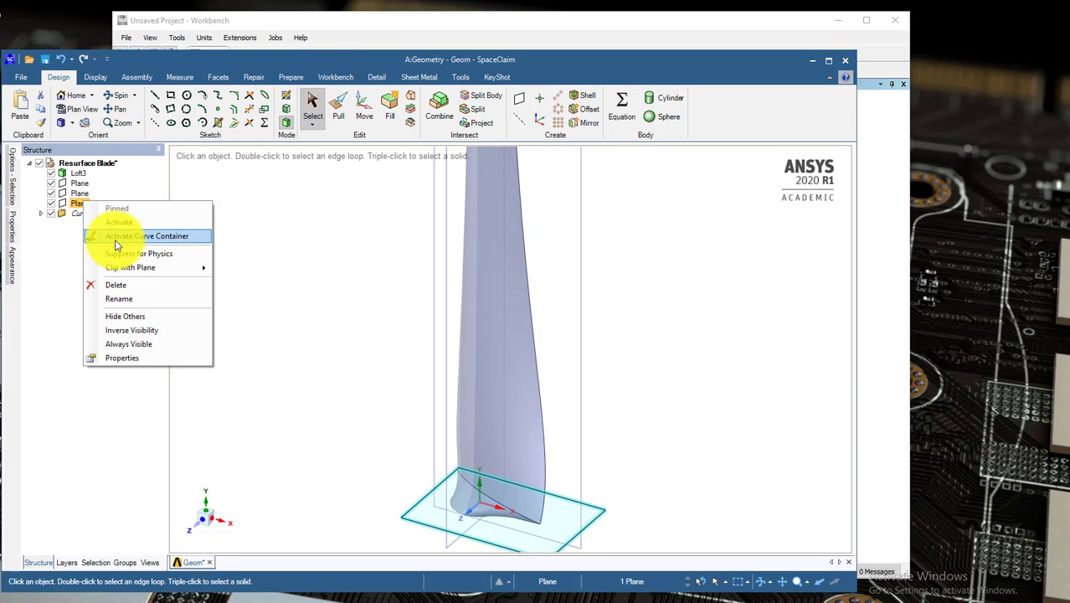
{"action": "left_click", "coordinate": [134, 280]}
{"action": "left_click", "coordinate": [79, 193]}
{"action": "right_click", "coordinate": [80, 192]}
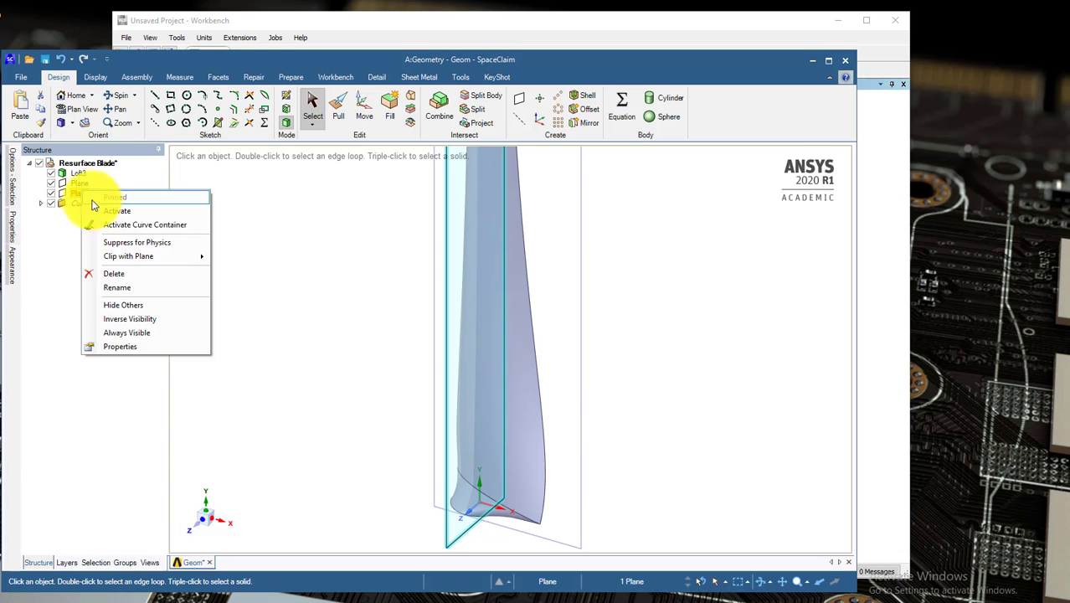
{"action": "left_click", "coordinate": [121, 274]}
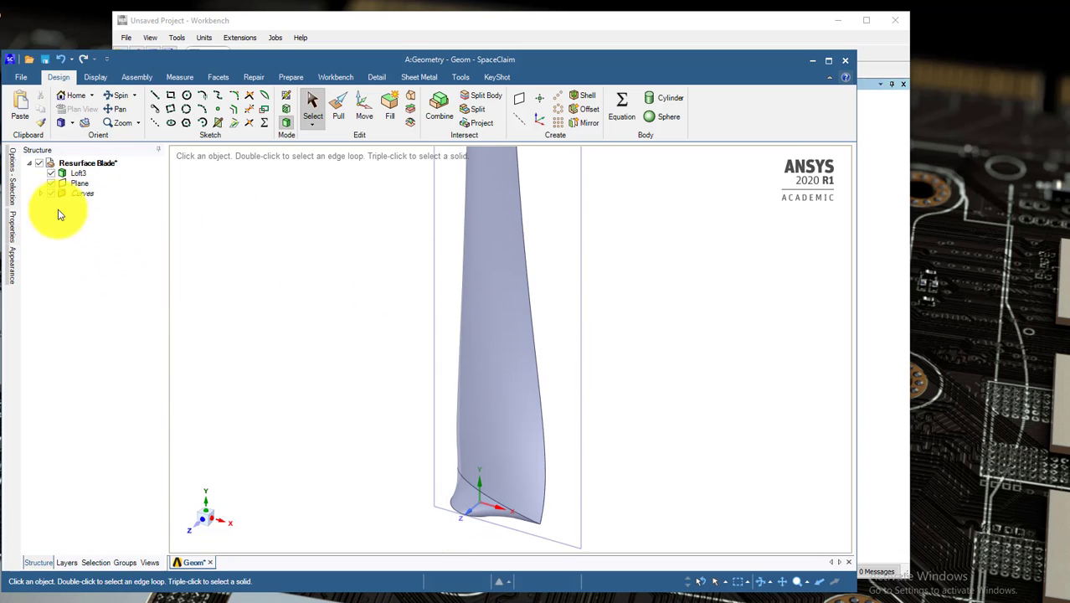
Step: Measure the angle between the XY reference plane and the chord line on the blade's tip airfoil
{"action": "left_click", "coordinate": [71, 184]}
{"action": "scroll", "coordinate": [478, 435], "scroll_direction": "down", "scroll_amount": 3}
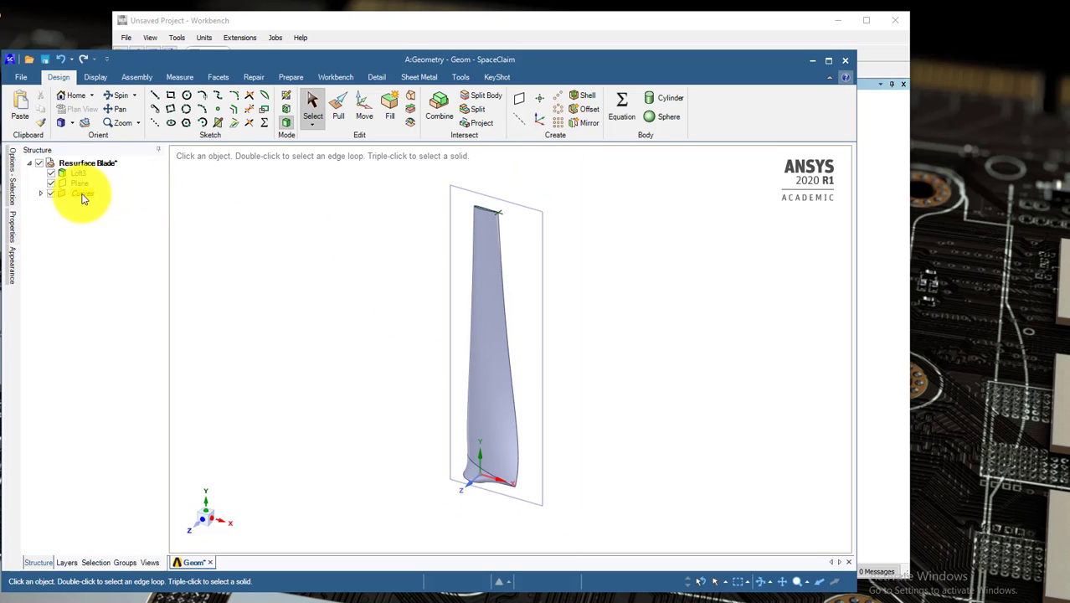
{"action": "scroll", "coordinate": [490, 191], "scroll_direction": "up", "scroll_amount": 3}
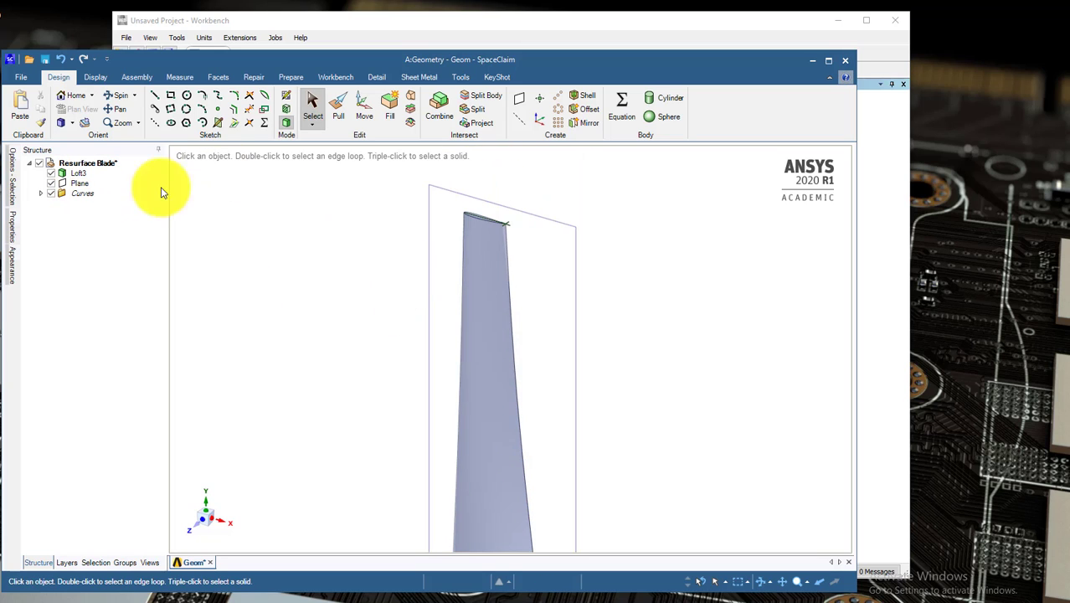
{"action": "left_click", "coordinate": [205, 500]}
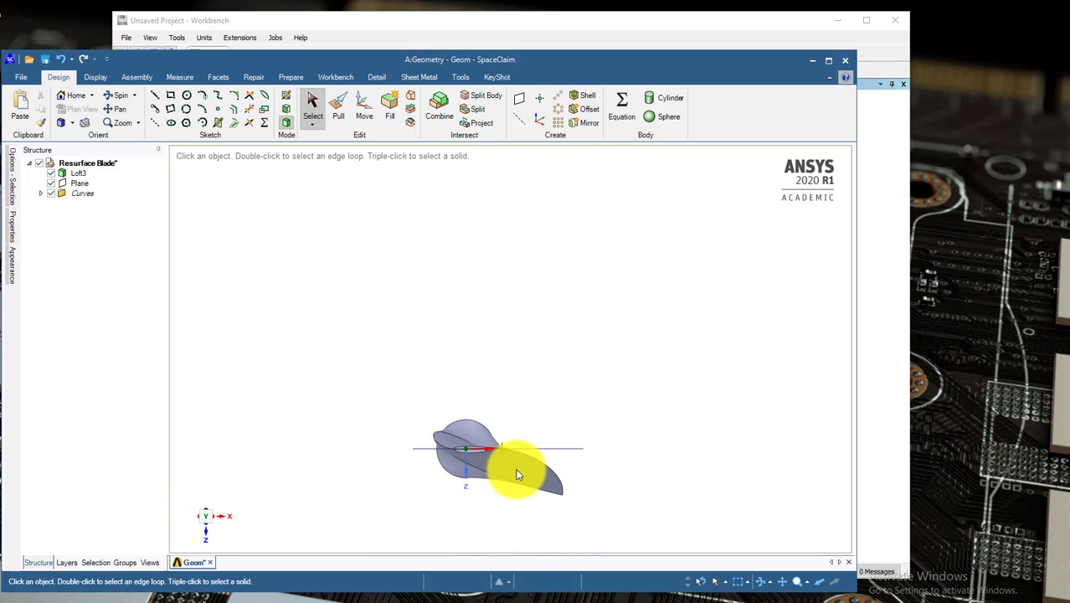
{"action": "left_click", "coordinate": [472, 444]}
{"action": "scroll", "coordinate": [452, 418], "scroll_direction": "up", "scroll_amount": 5}
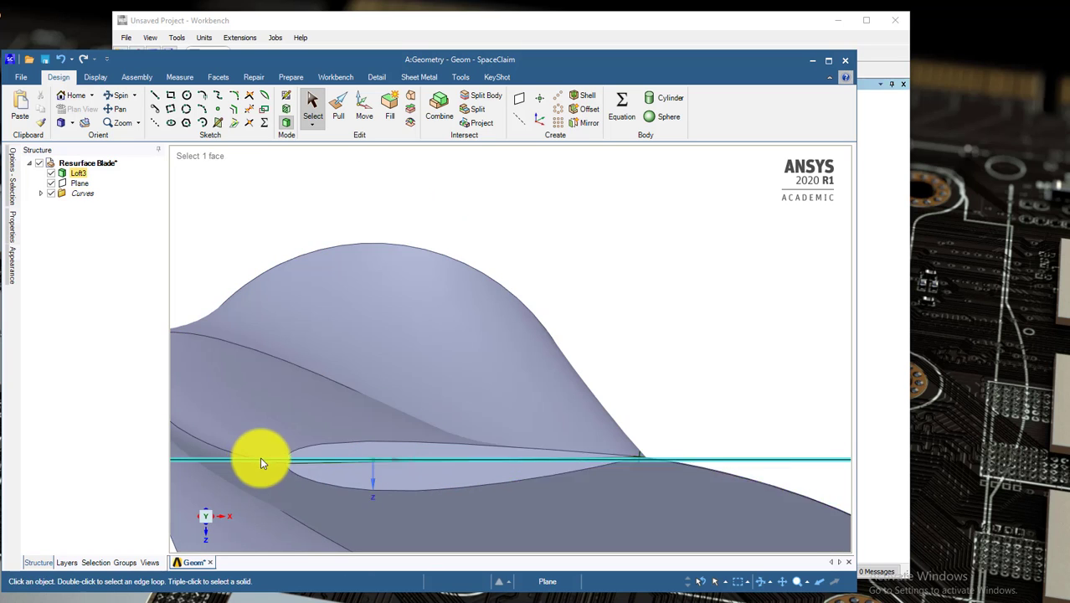
{"action": "left_click", "coordinate": [347, 465]}
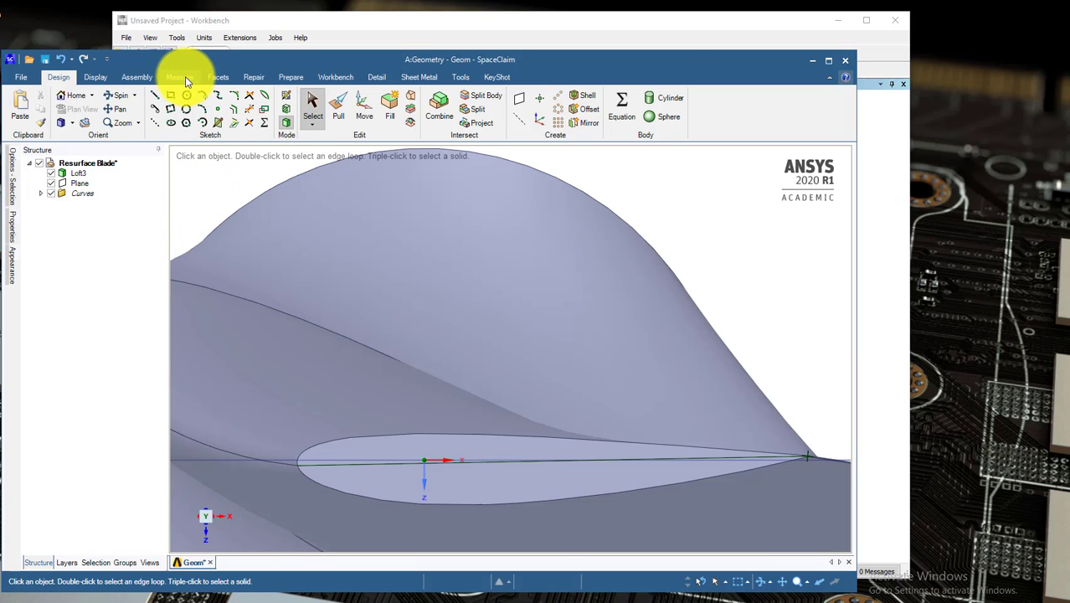
{"action": "left_click", "coordinate": [181, 77]}
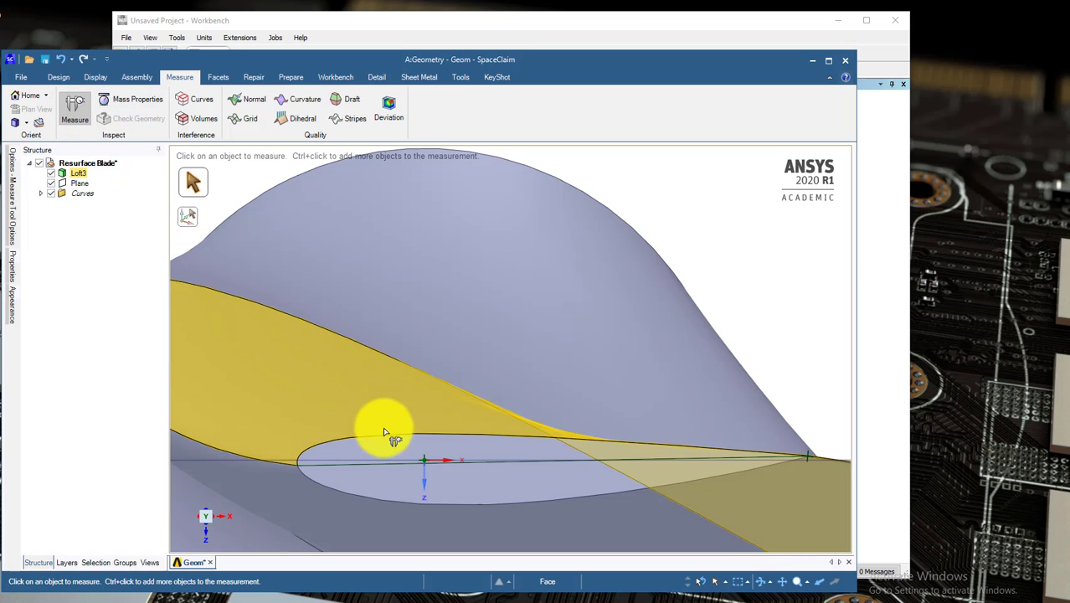
{"action": "scroll", "coordinate": [381, 458], "scroll_direction": "up", "scroll_amount": 4}
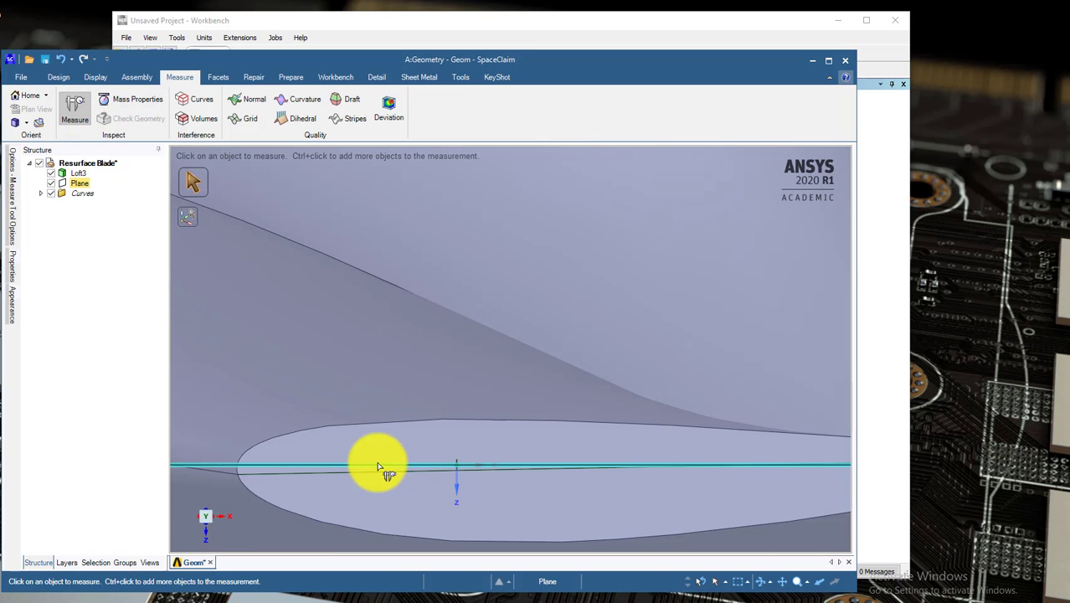
{"action": "left_click", "coordinate": [378, 478], "text": "ctrl"}
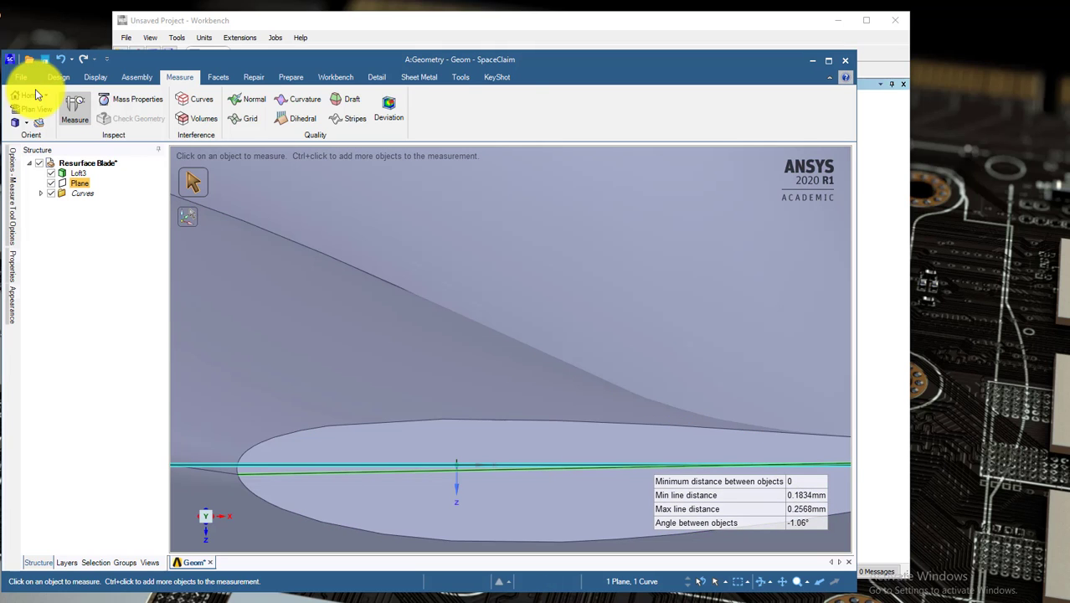
Step: Move the Loft3 blade body by anchoring the move handle at the origin and rotating it -1.06° about the vertical Y axis
{"action": "left_click", "coordinate": [61, 81]}
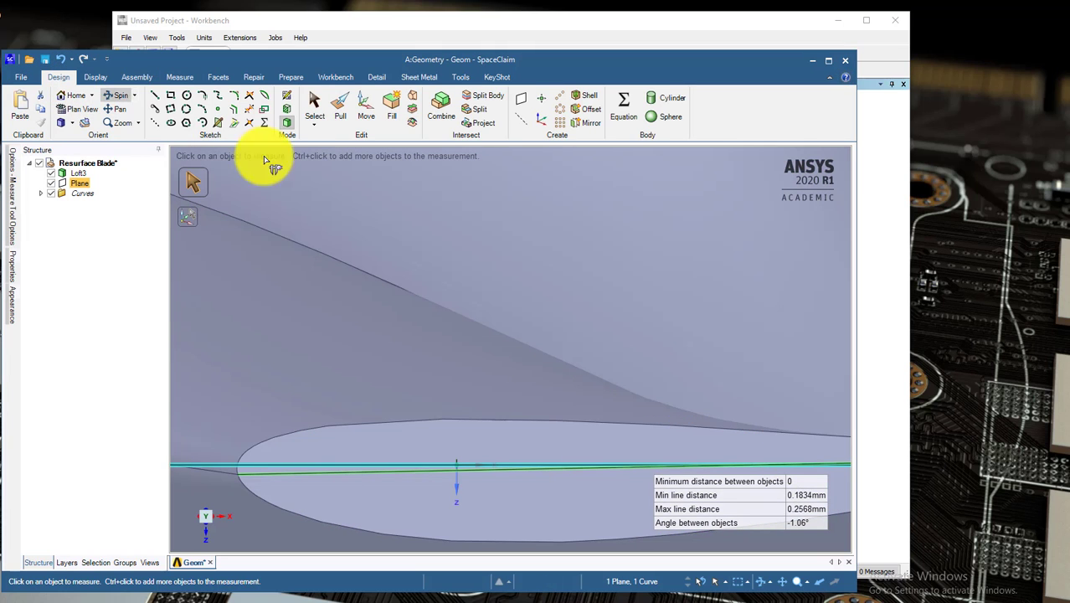
{"action": "scroll", "coordinate": [571, 329], "scroll_direction": "down", "scroll_amount": 2}
{"action": "scroll", "coordinate": [581, 341], "scroll_direction": "down", "scroll_amount": 1}
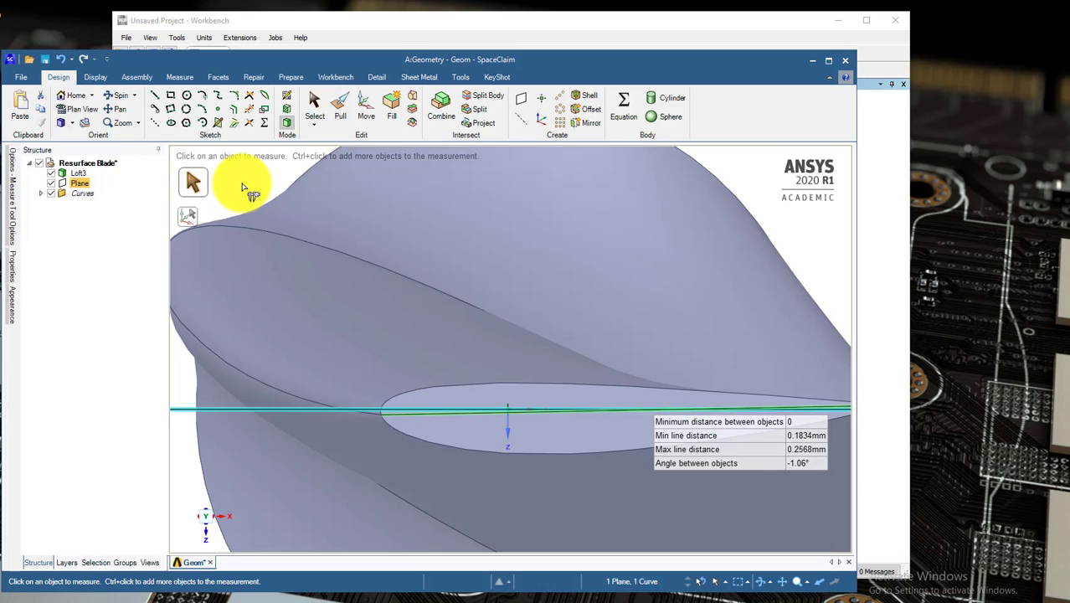
{"action": "left_click", "coordinate": [241, 188]}
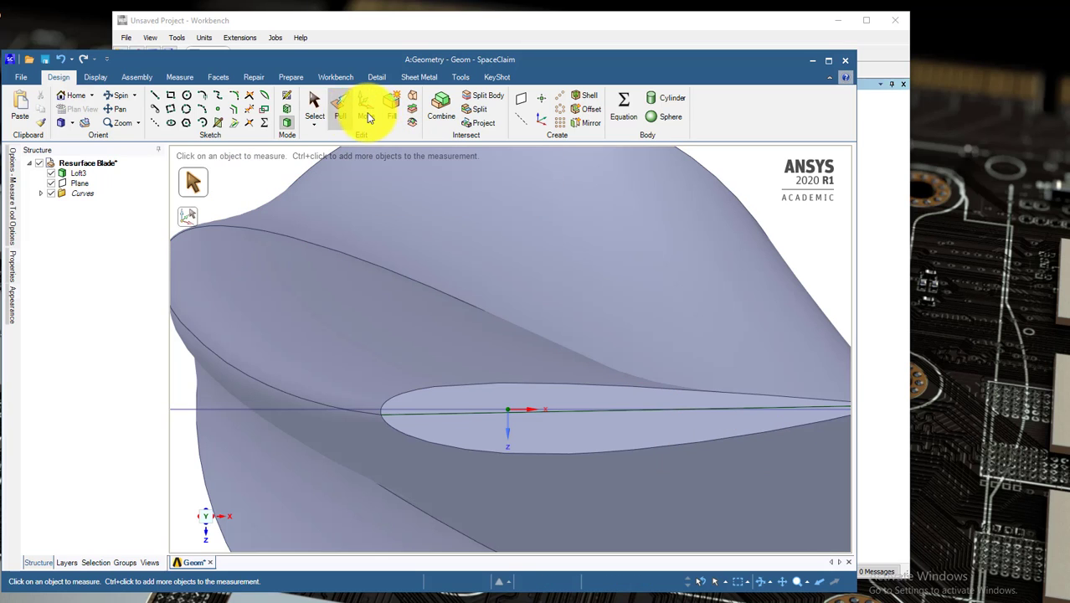
{"action": "left_click", "coordinate": [366, 109]}
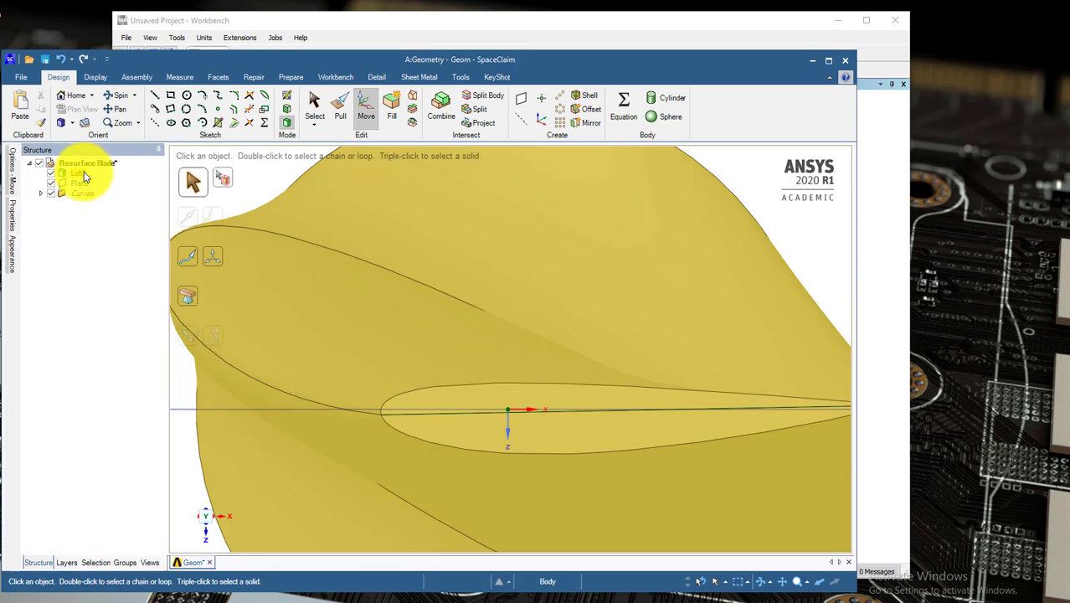
{"action": "left_click", "coordinate": [82, 173]}
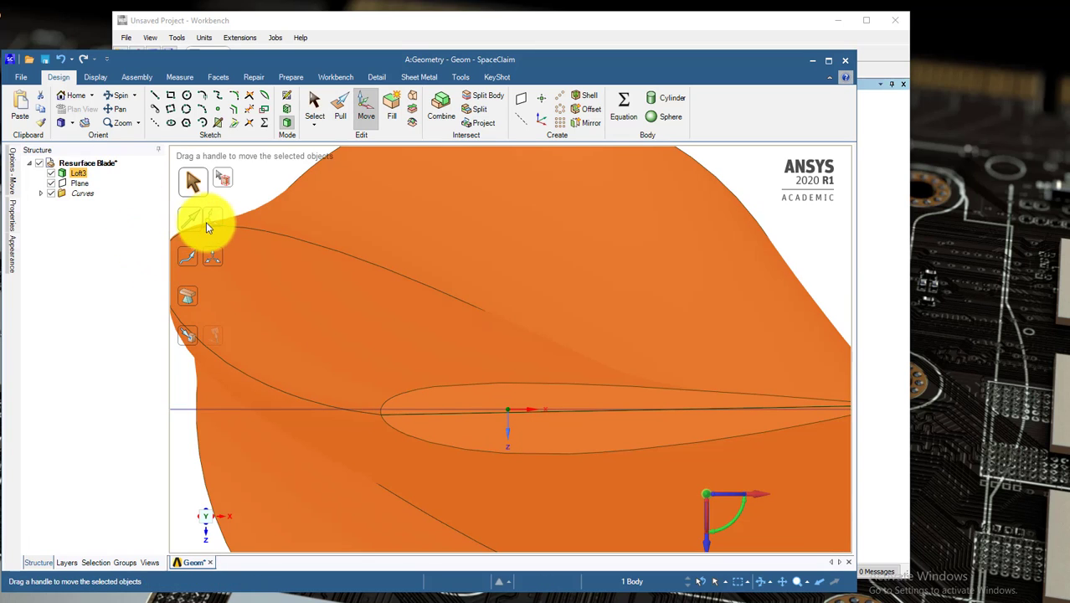
{"action": "left_click", "coordinate": [215, 221]}
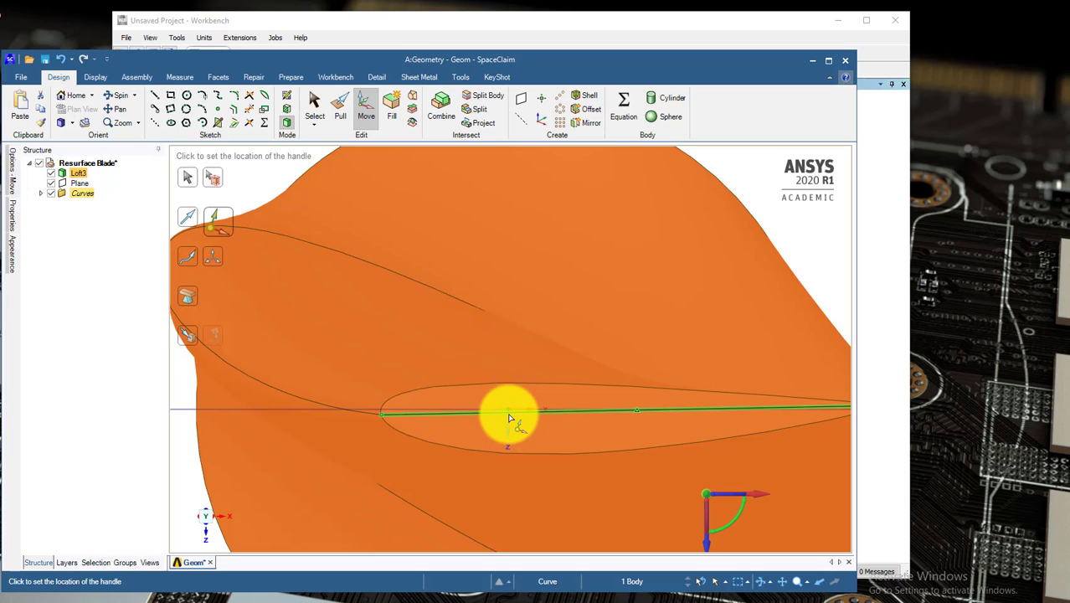
{"action": "left_click", "coordinate": [508, 424]}
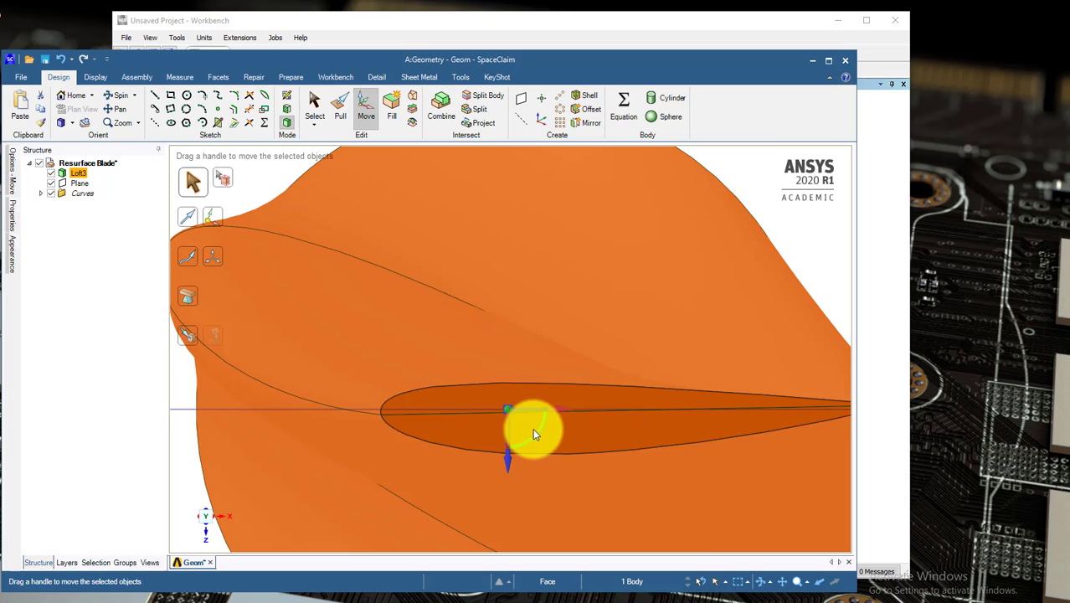
{"action": "left_click_drag", "start_coordinate": [534, 431], "coordinate": [536, 434]}
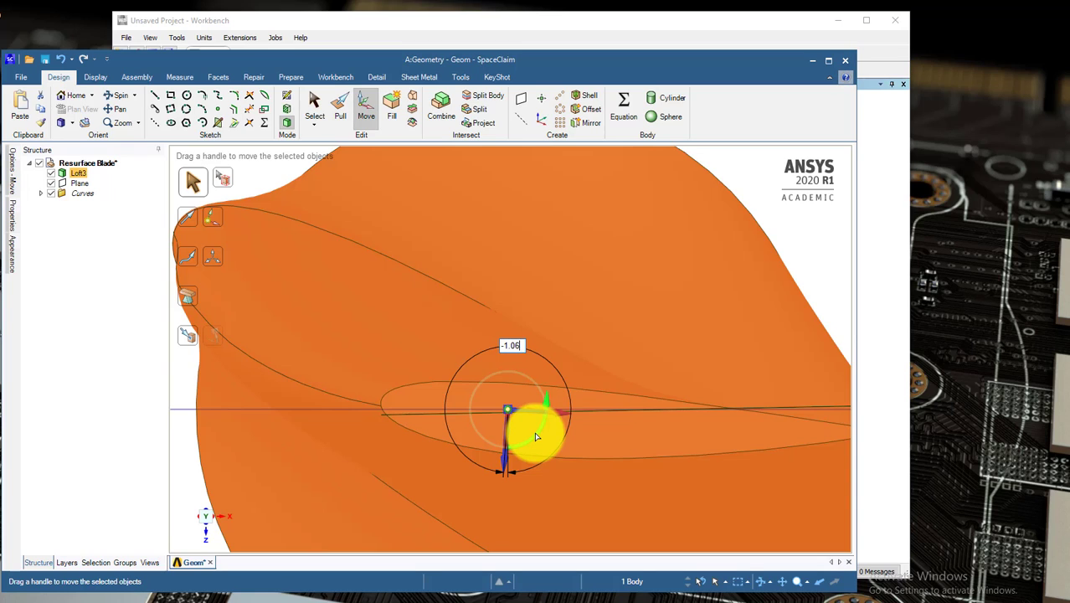
{"action": "key", "text": "Return"}
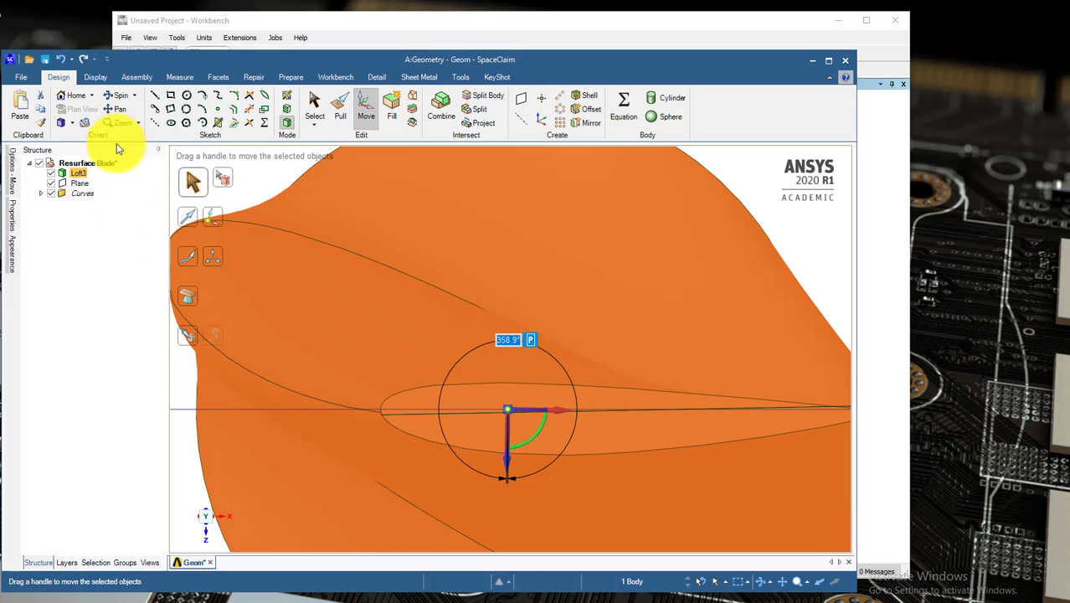
Step: Delete the reference plane and the Curves folder holding the chord line, leaving only the Loft3 blade body
{"action": "left_click", "coordinate": [312, 104]}
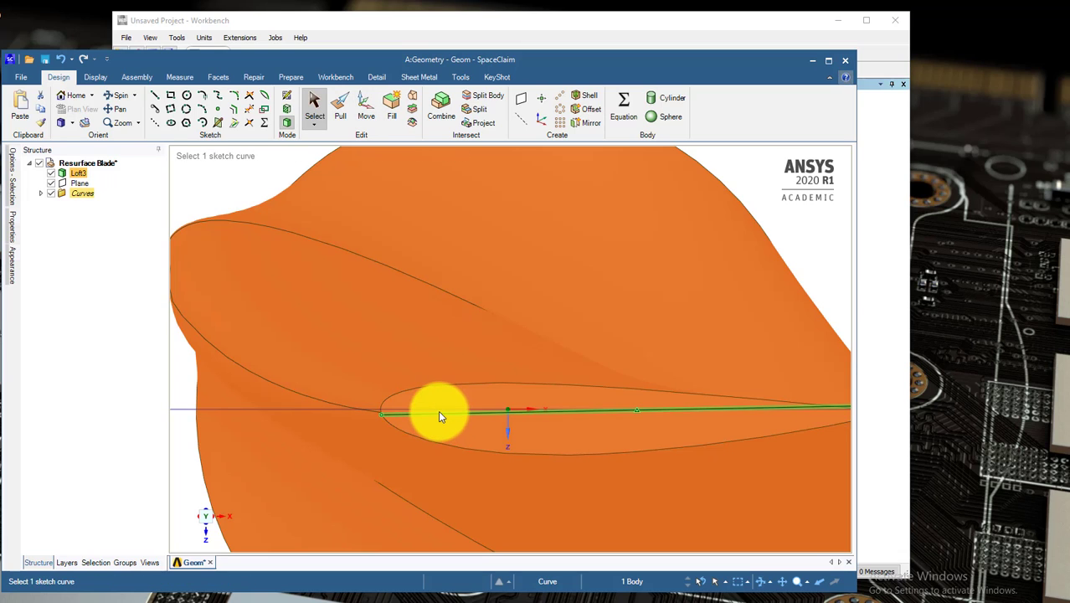
{"action": "scroll", "coordinate": [438, 410], "scroll_direction": "up", "scroll_amount": 5}
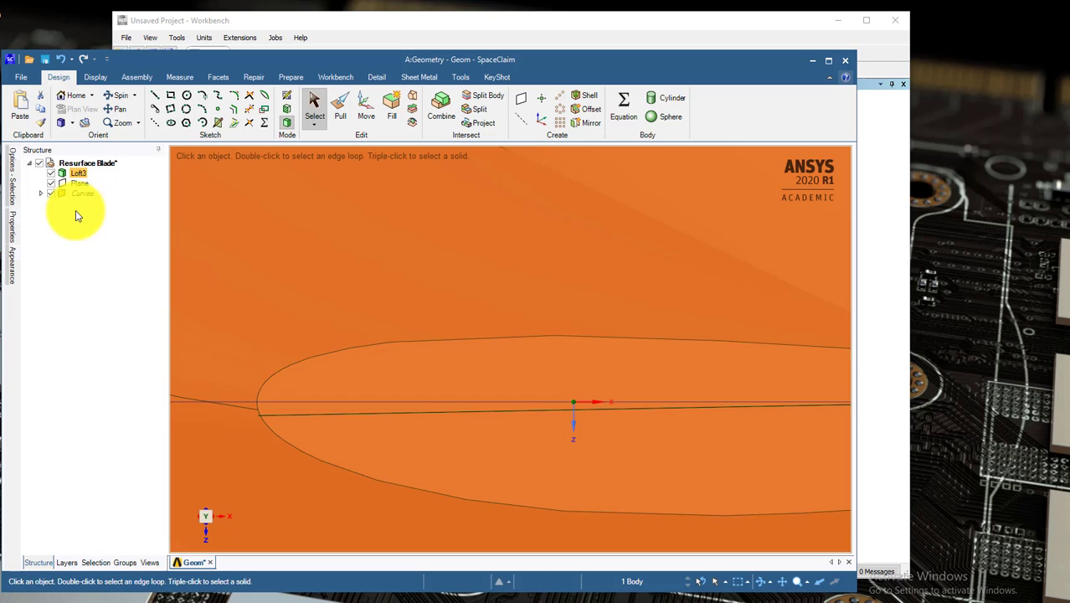
{"action": "scroll", "coordinate": [405, 384], "scroll_direction": "down", "scroll_amount": 6}
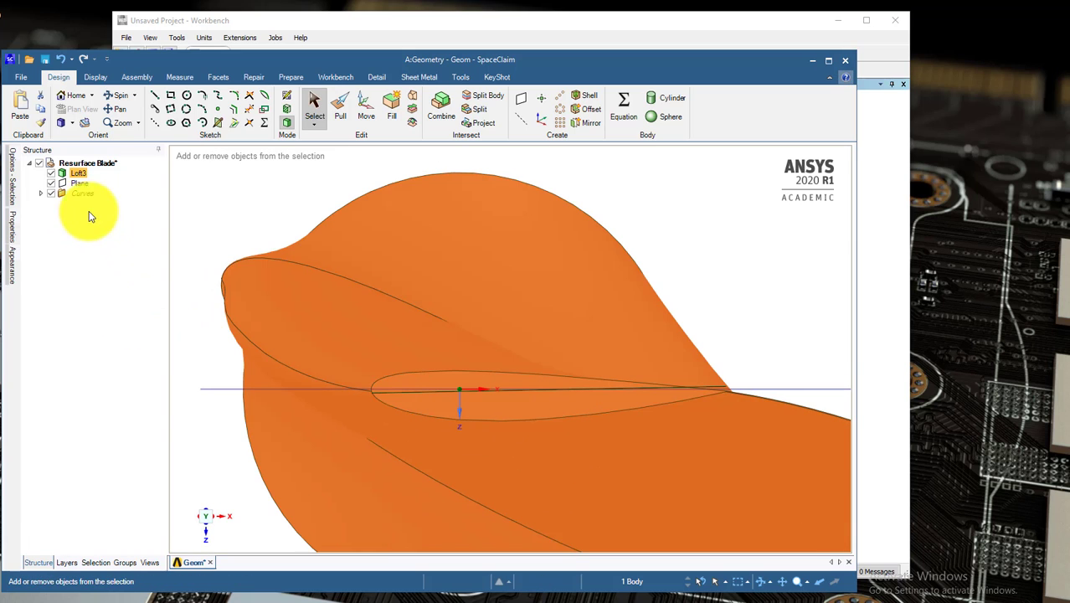
{"action": "left_click", "coordinate": [81, 183]}
{"action": "left_click", "coordinate": [79, 194], "text": "ctrl"}
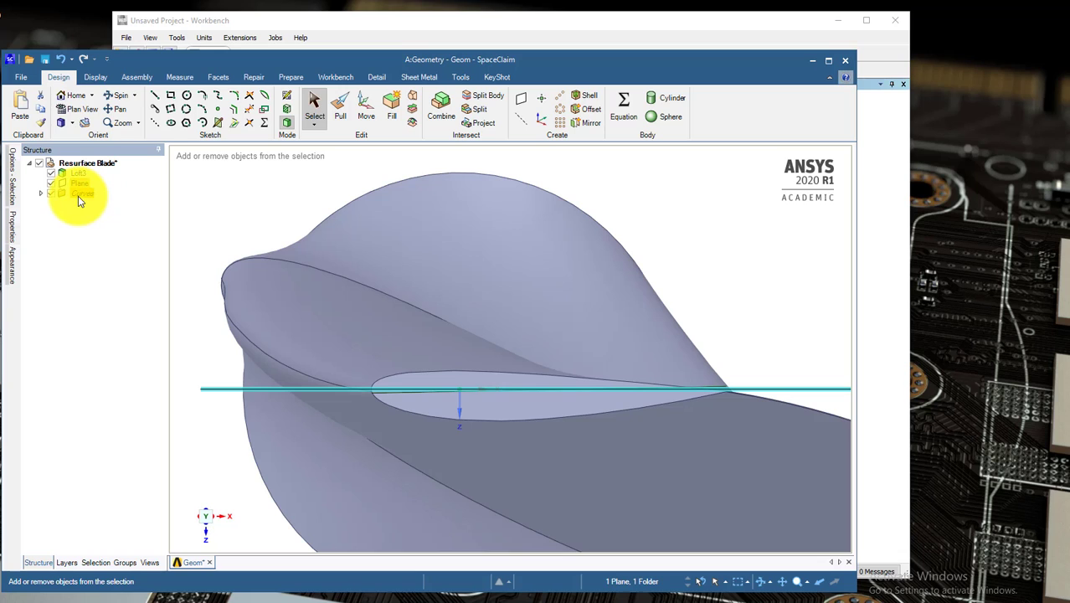
{"action": "right_click", "coordinate": [78, 196]}
{"action": "left_click", "coordinate": [133, 233]}
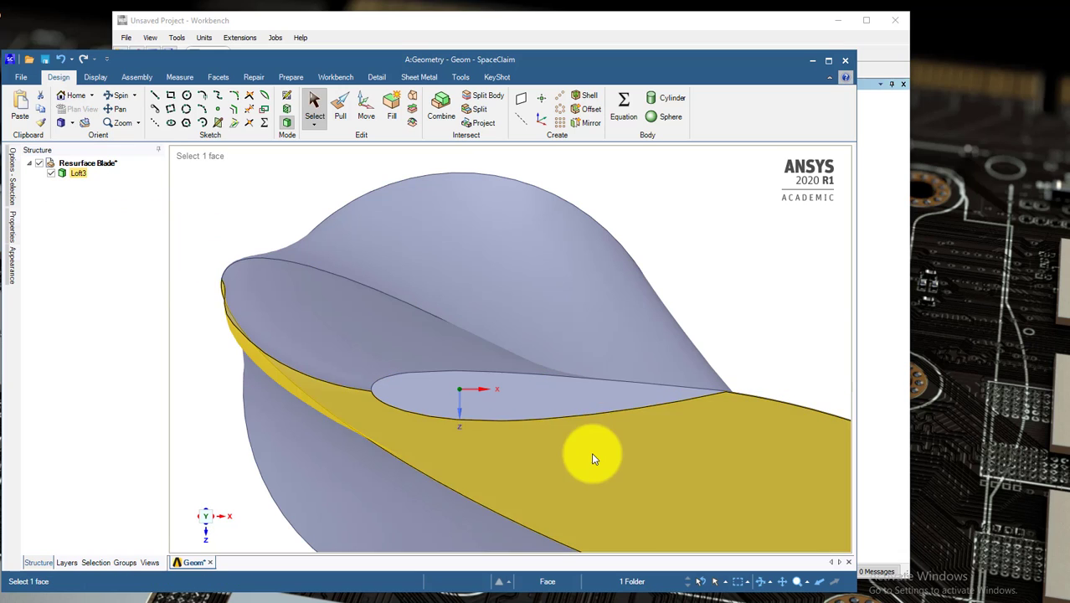
{"action": "left_click", "coordinate": [463, 382]}
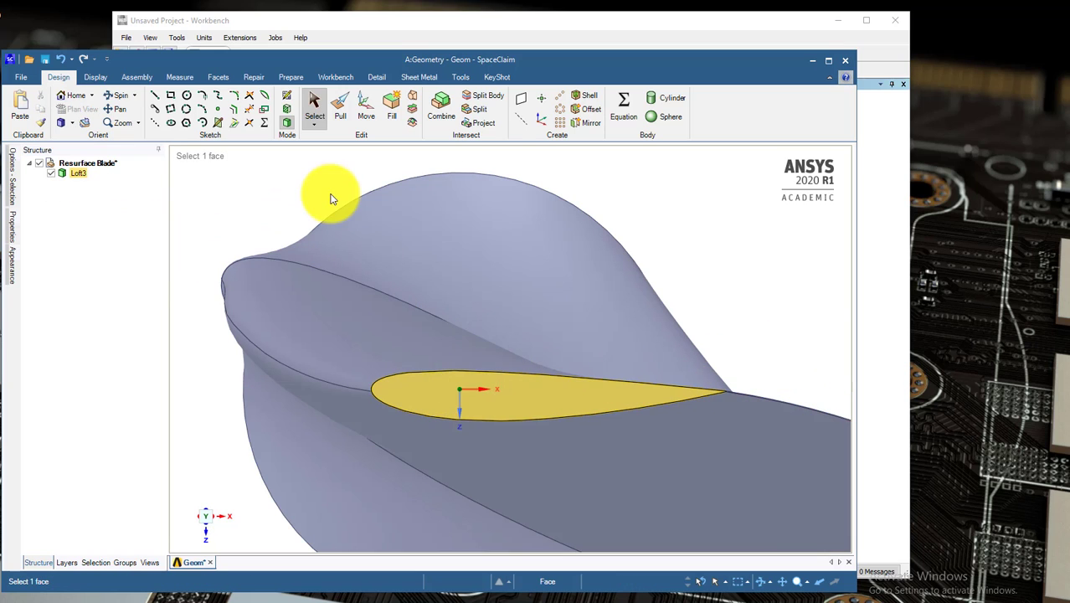
{"action": "left_click", "coordinate": [331, 199]}
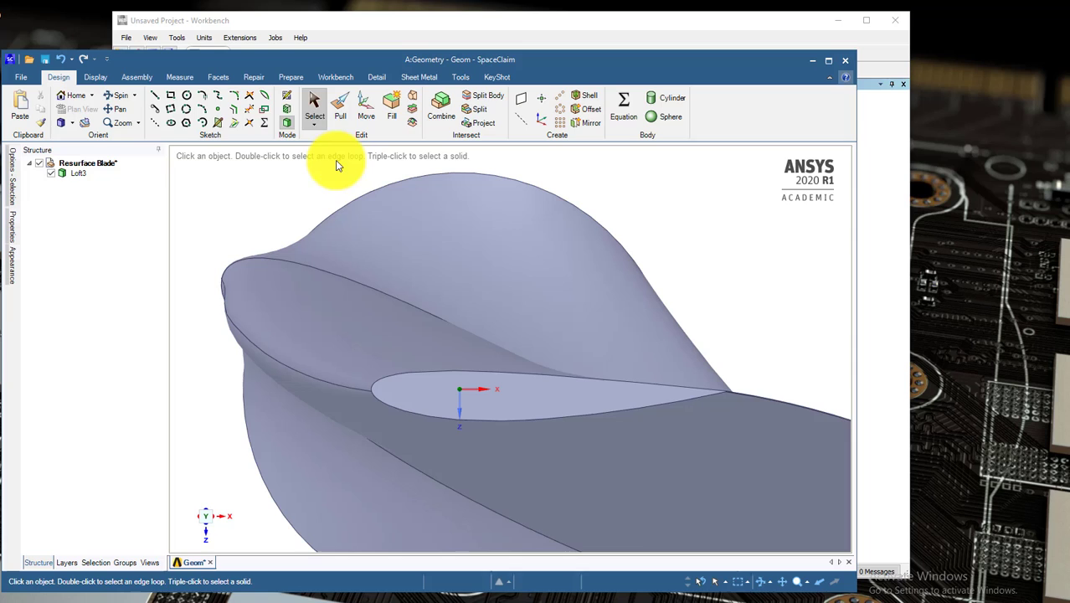
Step: Rotate the Loft3 blade body by -4° about the vertical Y axis, with the move handle anchored at the origin
{"action": "left_click", "coordinate": [366, 116]}
{"action": "left_click", "coordinate": [77, 173]}
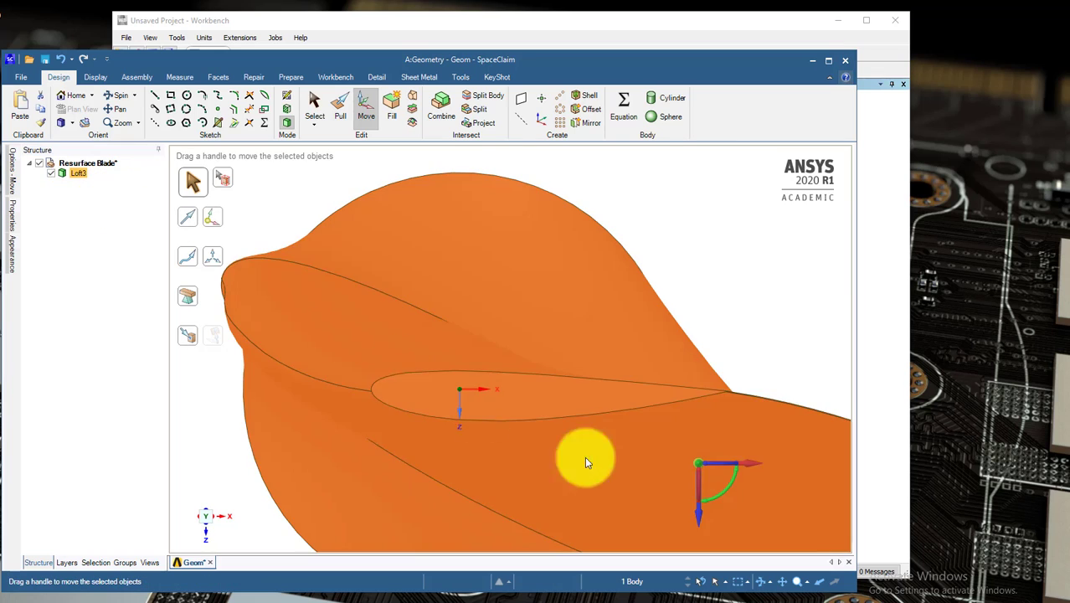
{"action": "left_click", "coordinate": [213, 219]}
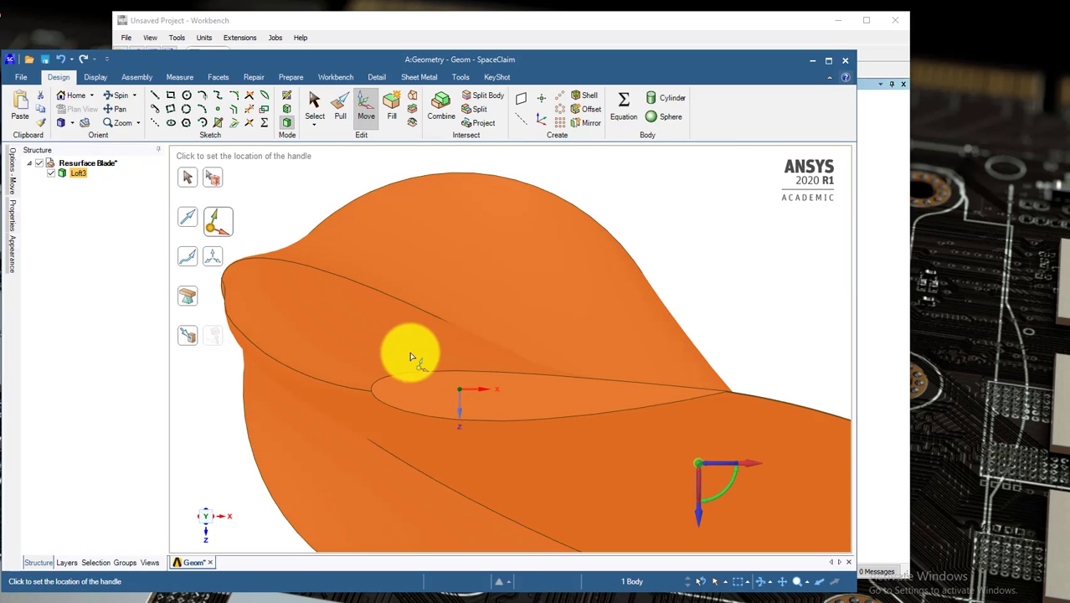
{"action": "left_click", "coordinate": [460, 392]}
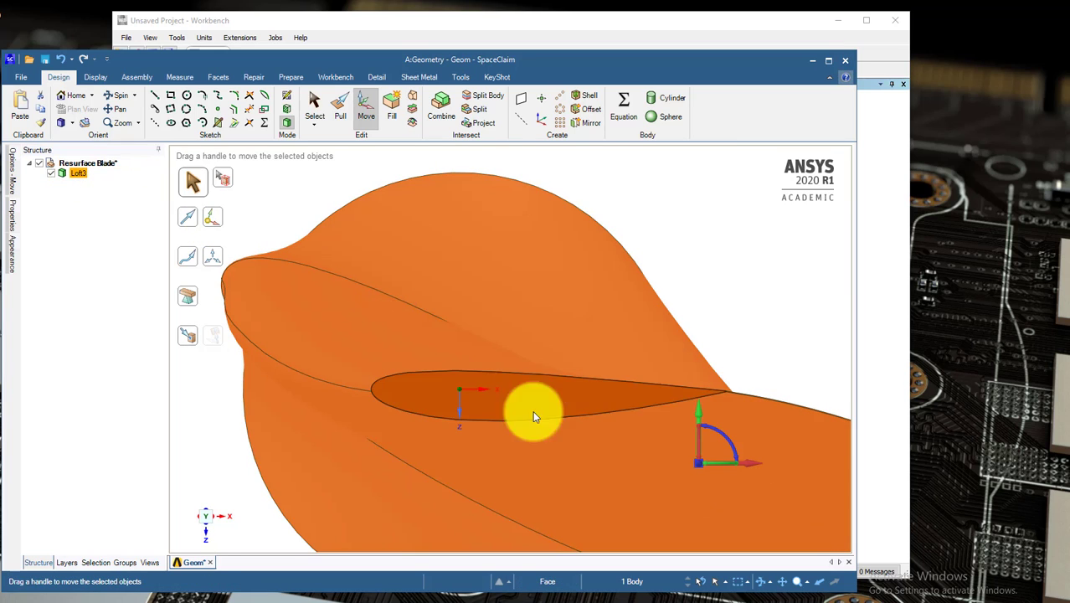
{"action": "left_click", "coordinate": [214, 220]}
{"action": "left_click", "coordinate": [468, 393]}
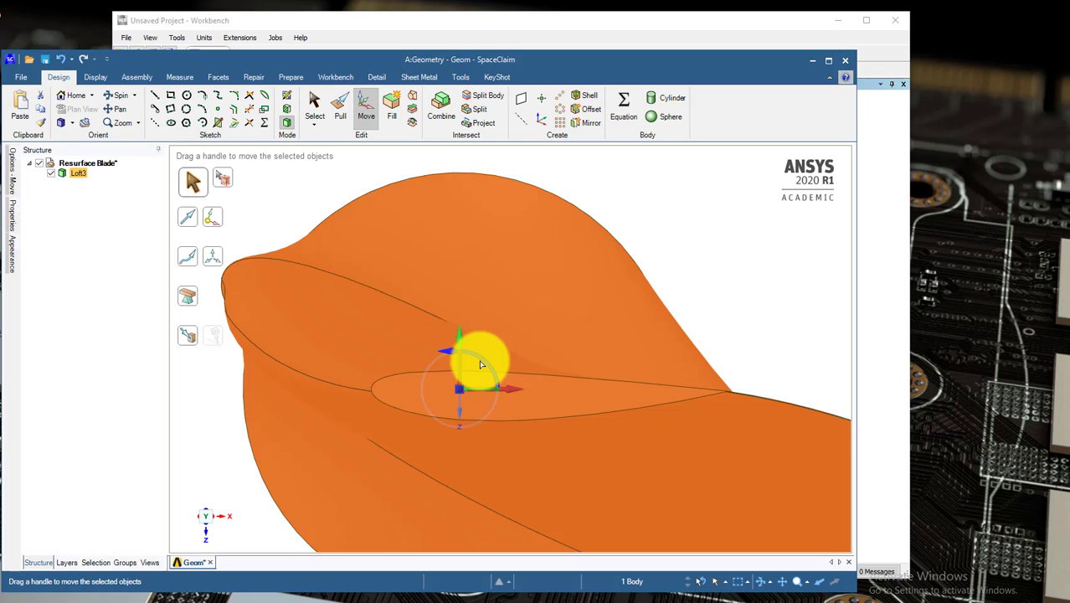
{"action": "left_click_drag", "start_coordinate": [481, 364], "coordinate": [482, 366]}
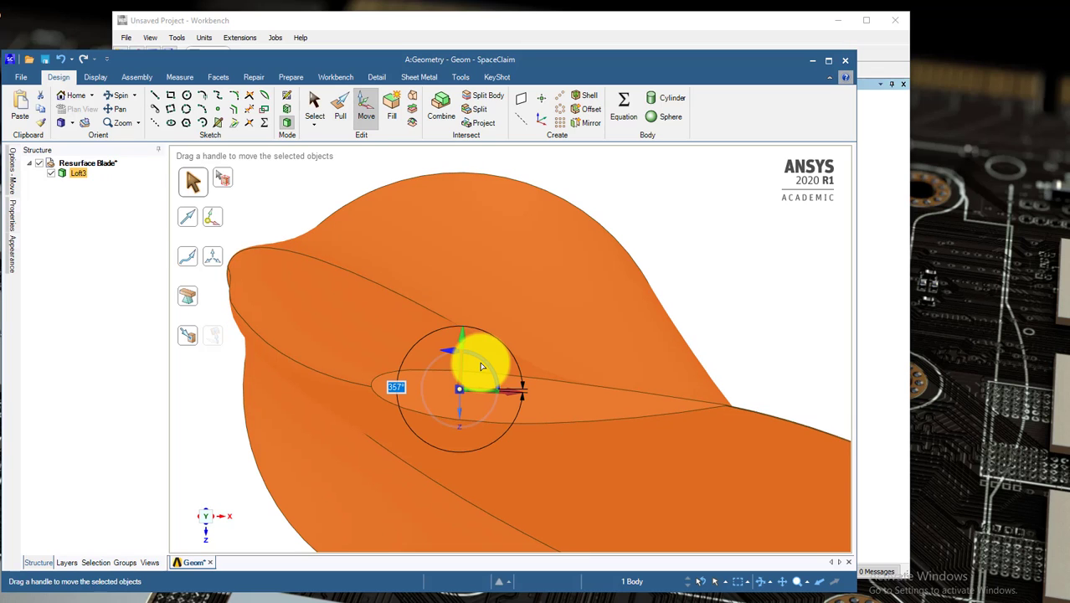
{"action": "type", "text": "-4"}
{"action": "key", "text": "Return"}
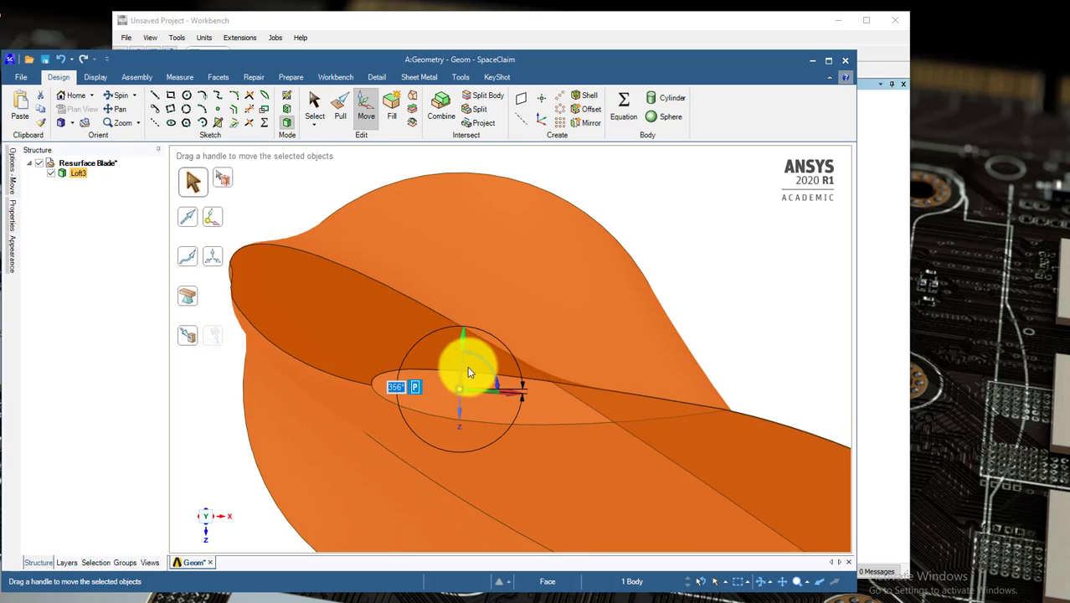
{"action": "left_click", "coordinate": [732, 315]}
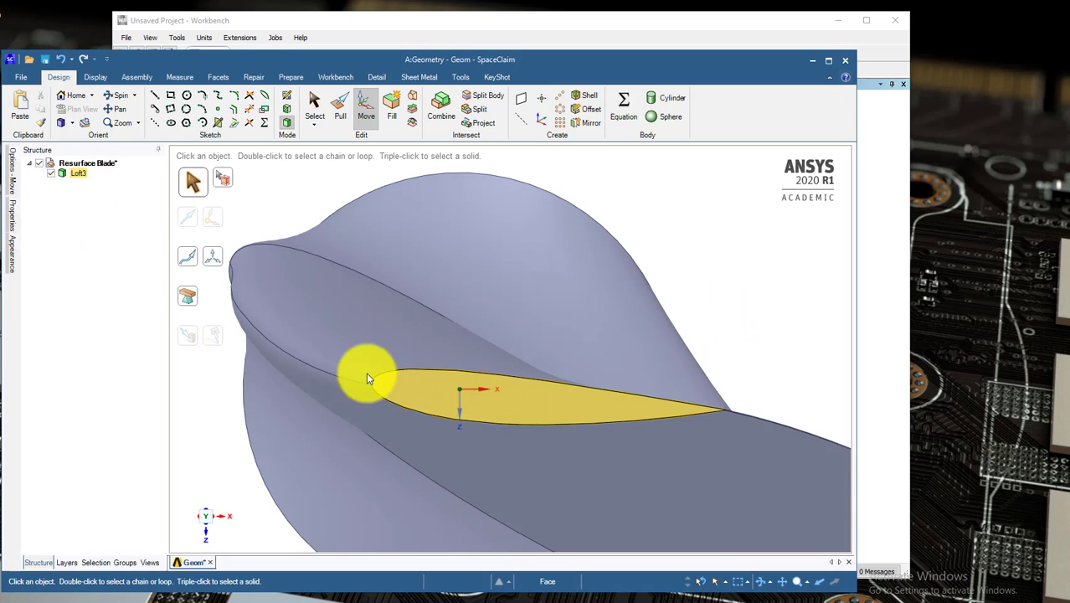
{"action": "left_click", "coordinate": [543, 418]}
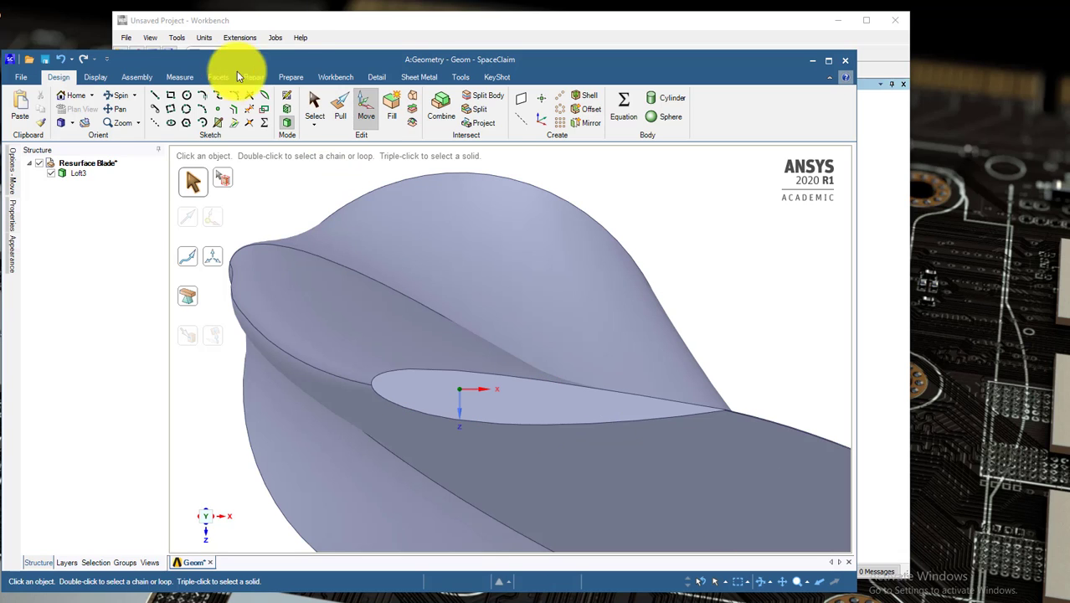
Step: Translate the Loft3 blade body 40 mm upward along the Y axis, away from the origin
{"action": "left_click", "coordinate": [60, 122]}
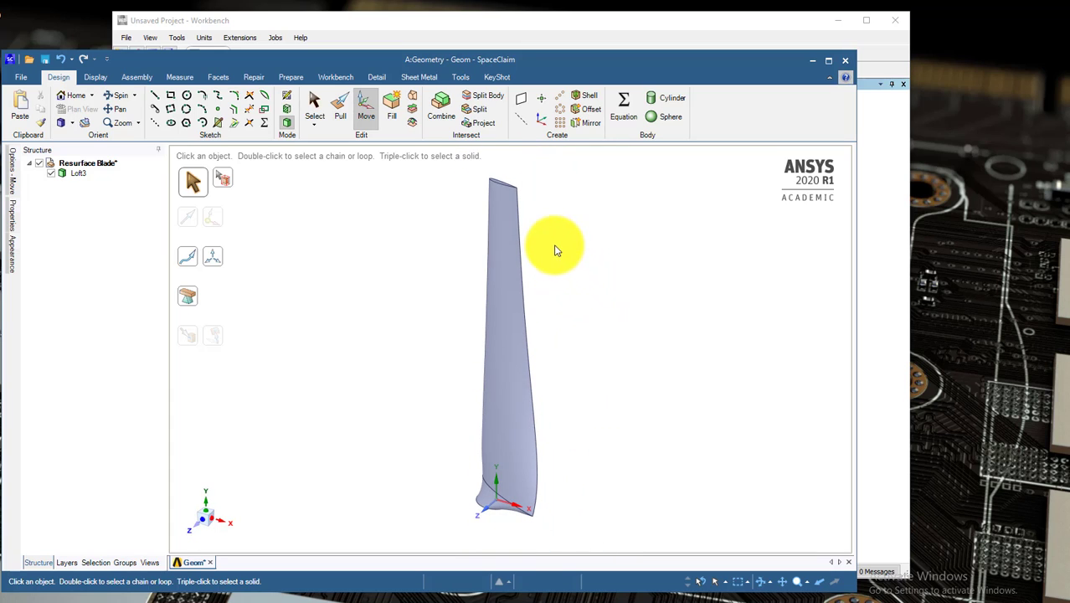
{"action": "left_click", "coordinate": [367, 118]}
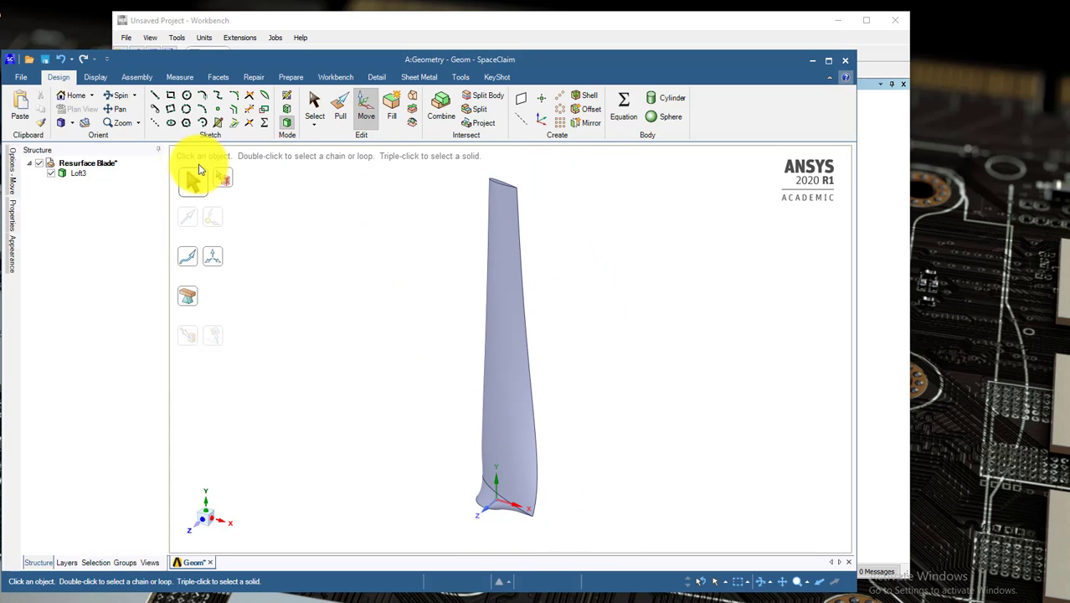
{"action": "left_click", "coordinate": [84, 174]}
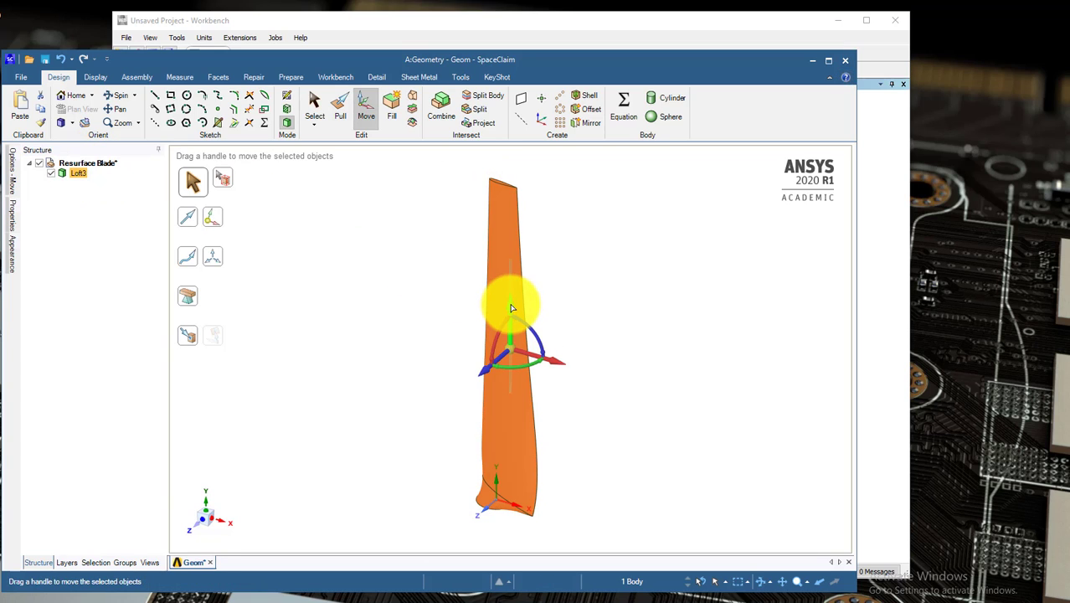
{"action": "left_click_drag", "start_coordinate": [512, 308], "coordinate": [511, 300]}
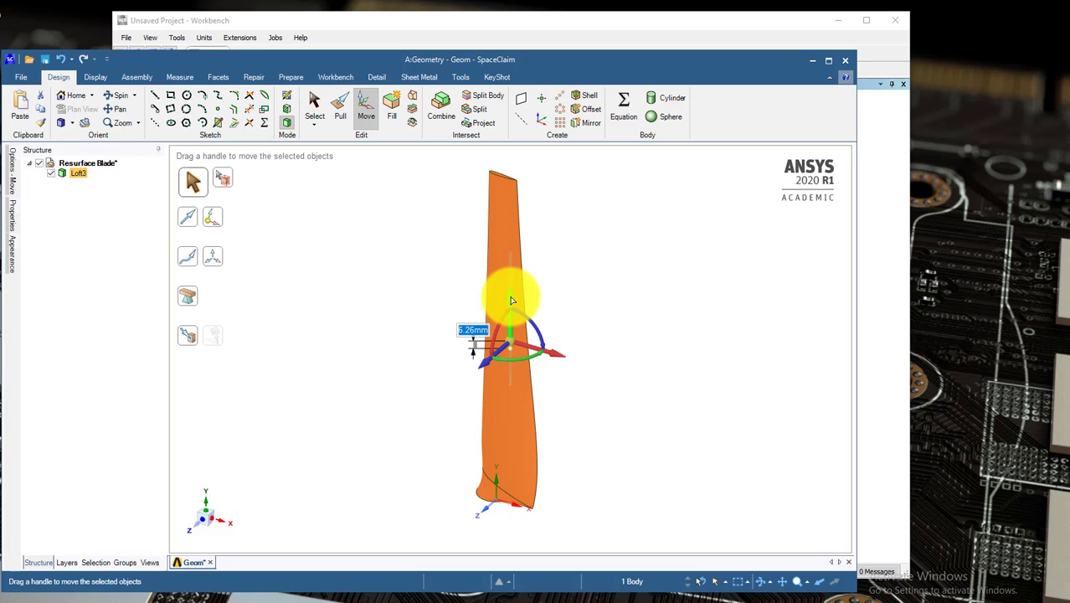
{"action": "left_click_drag", "start_coordinate": [512, 298], "coordinate": [509, 284]}
{"action": "type", "text": "60"}
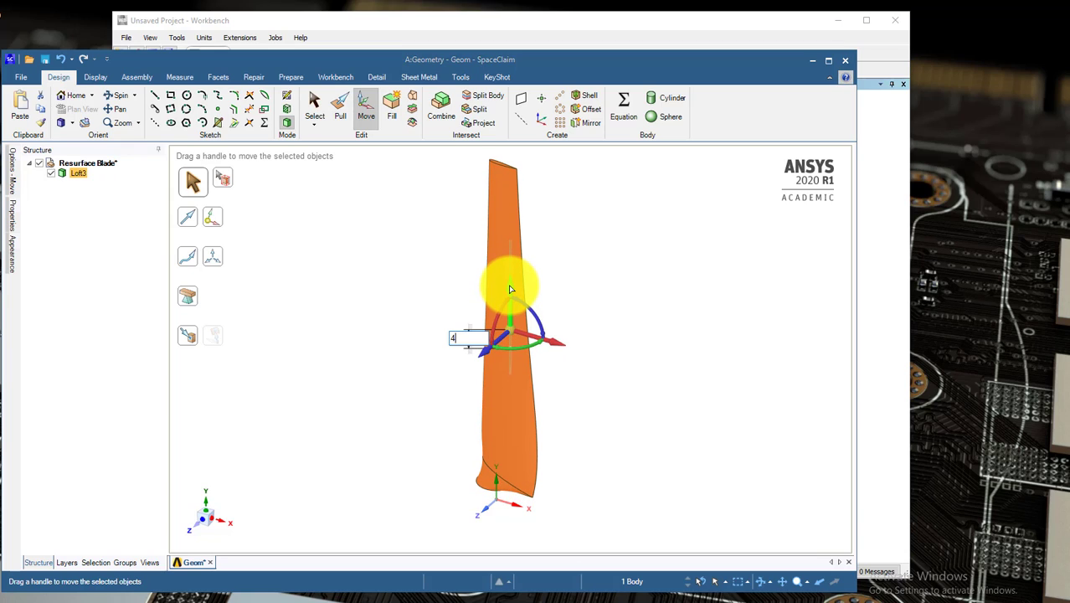
{"action": "key", "text": "Return"}
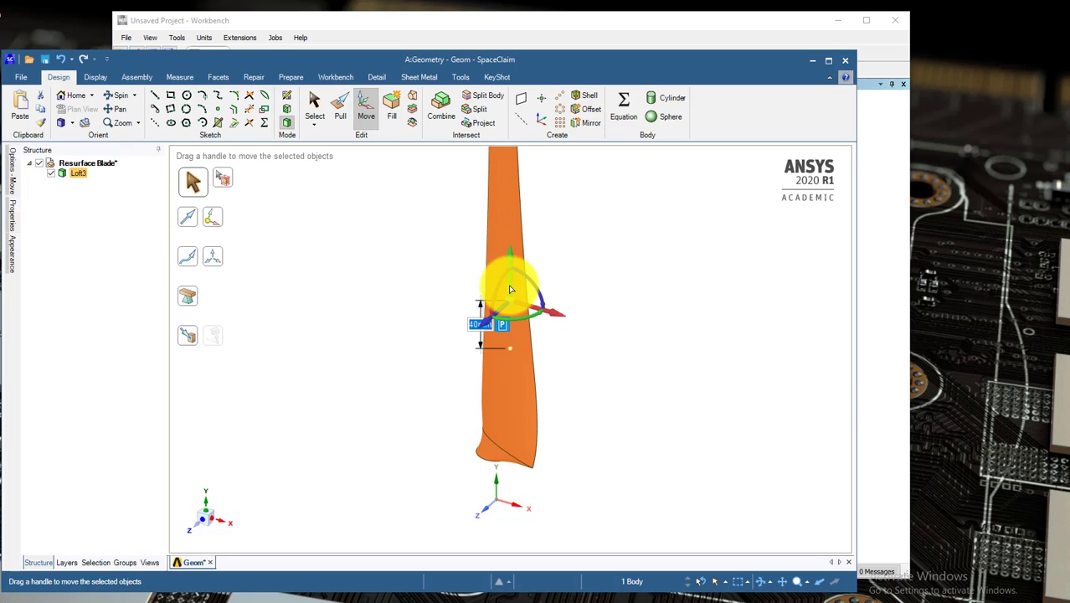
{"action": "left_click", "coordinate": [644, 323]}
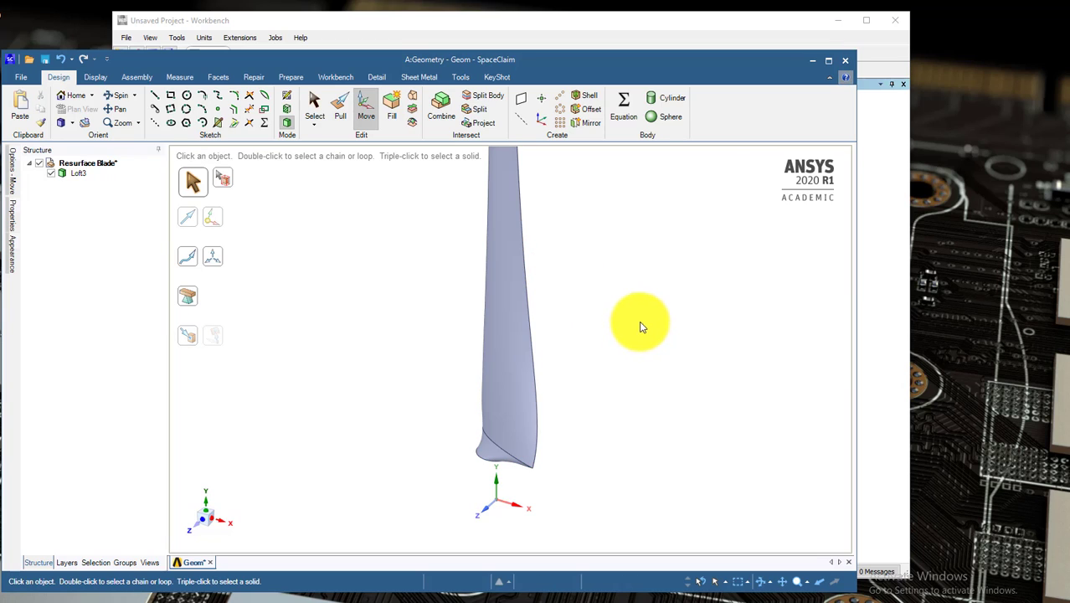
{"action": "middle_click_drag", "start_coordinate": [613, 334], "coordinate": [664, 404]}
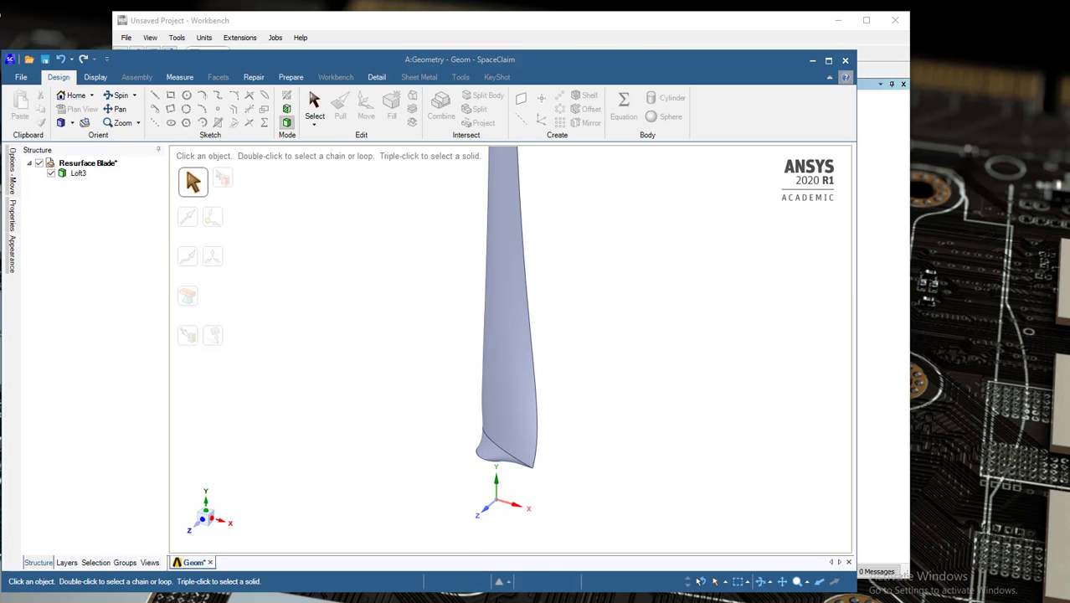
Step: Switch to Workbench and save the project on the D: drive as GHS_blade_tutorial
{"action": "left_click", "coordinate": [126, 37]}
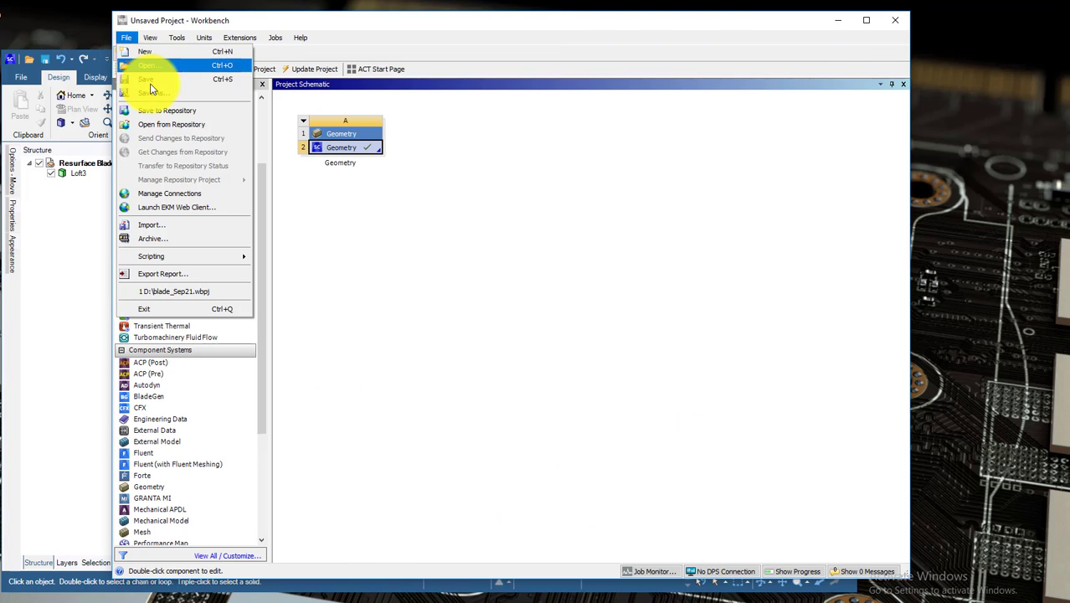
{"action": "left_click", "coordinate": [153, 89]}
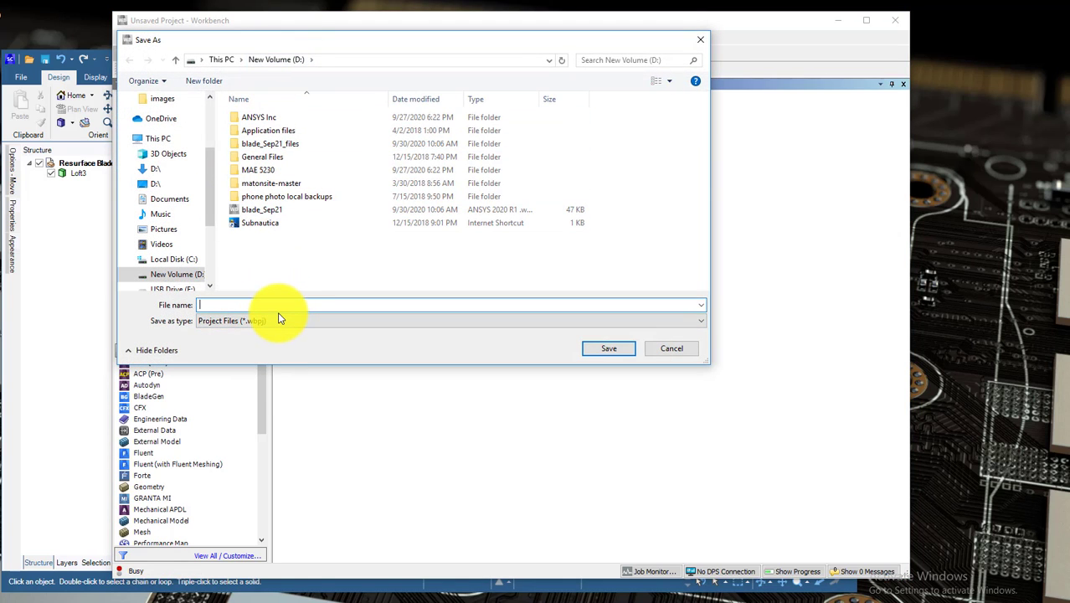
{"action": "type", "text": "GHS_blade_tutorial"}
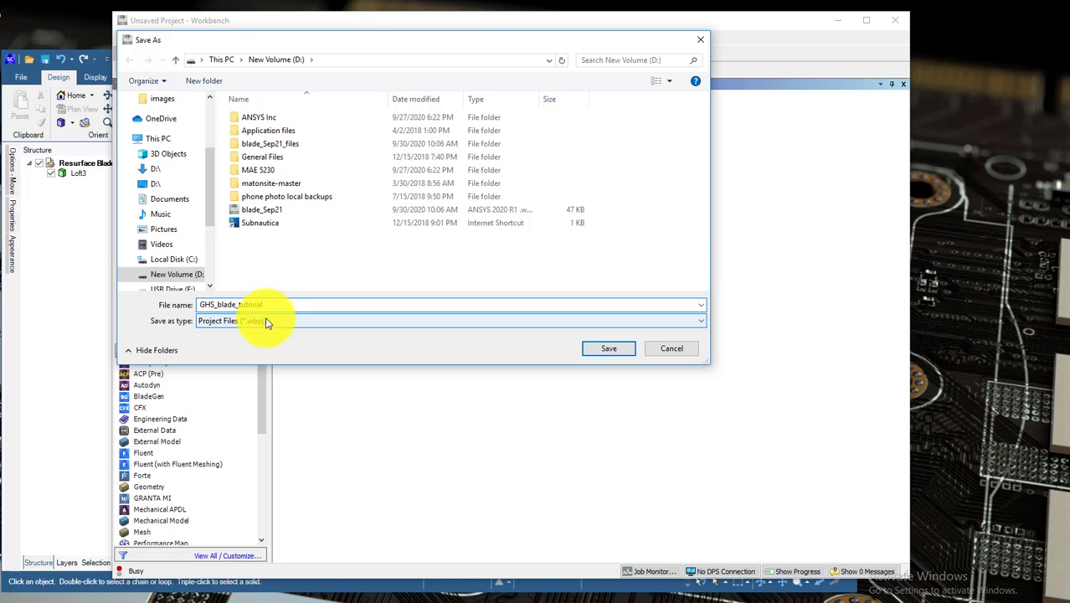
{"action": "left_click", "coordinate": [627, 349]}
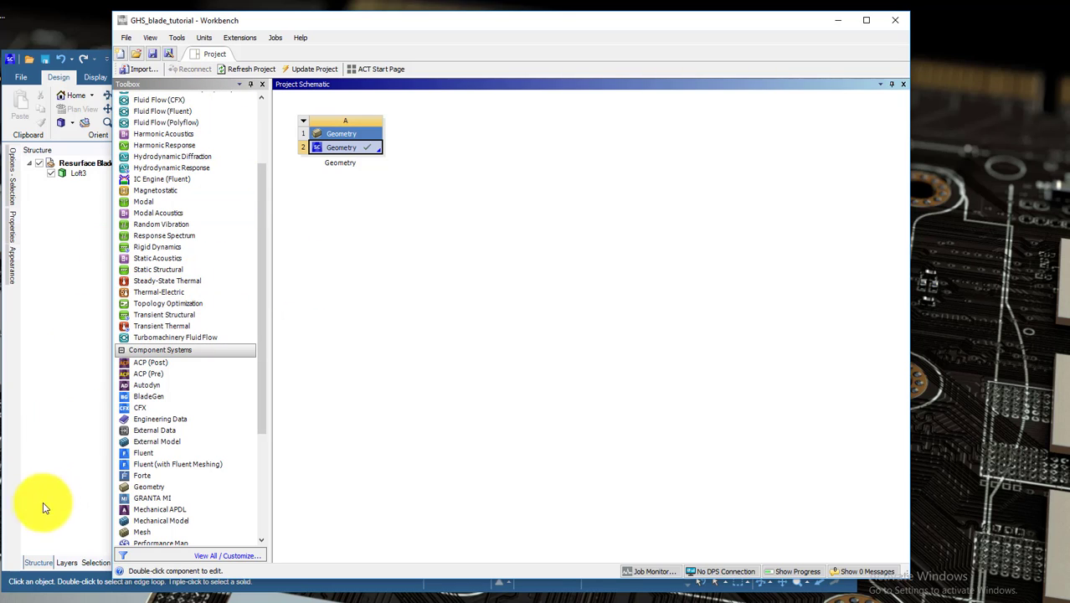
Step: Archive the project as a GHS_blade_tutorial .wbpz file on the D: drive, including imported files external to the project directory
{"action": "left_click", "coordinate": [126, 37]}
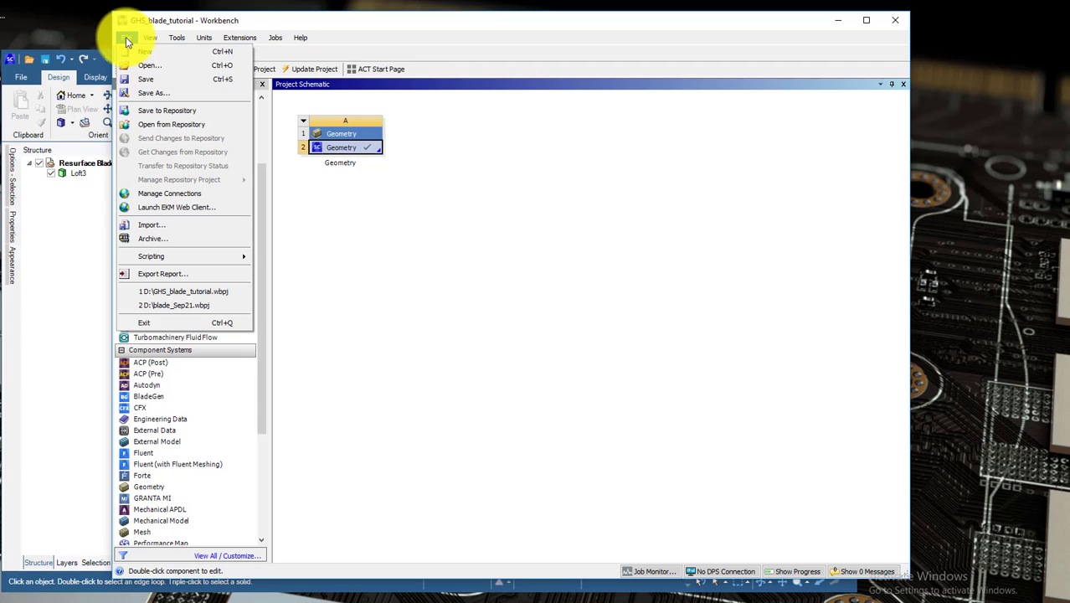
{"action": "left_click", "coordinate": [175, 237]}
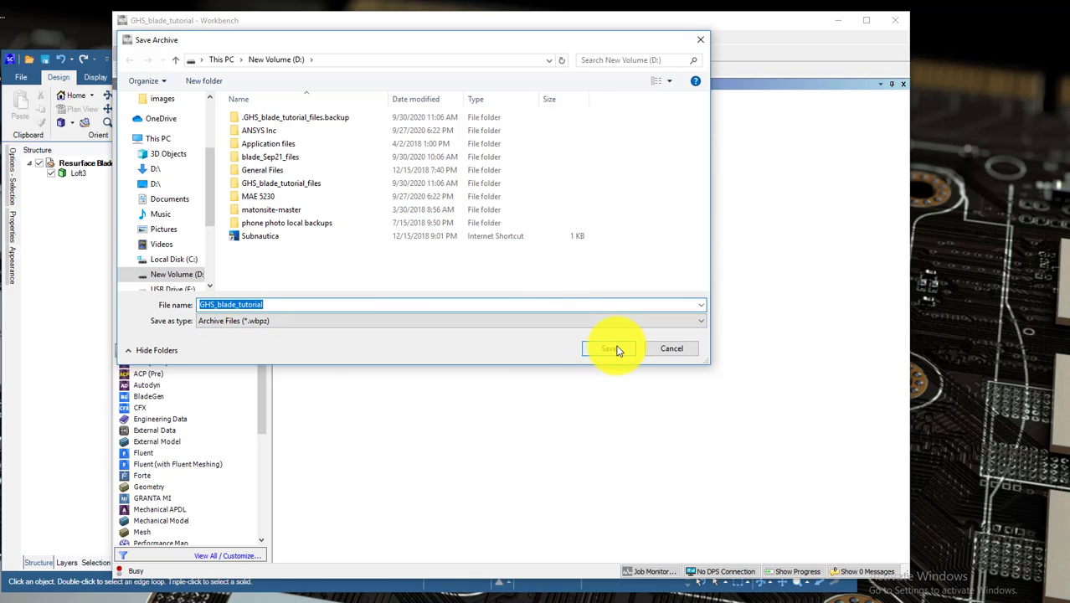
{"action": "left_click", "coordinate": [614, 349]}
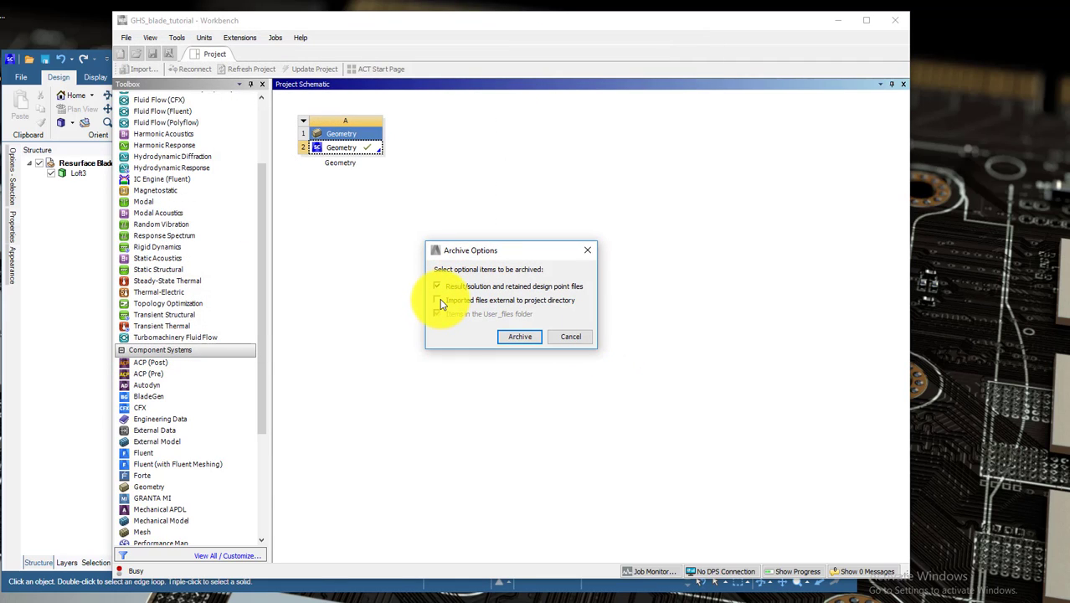
{"action": "left_click", "coordinate": [437, 299]}
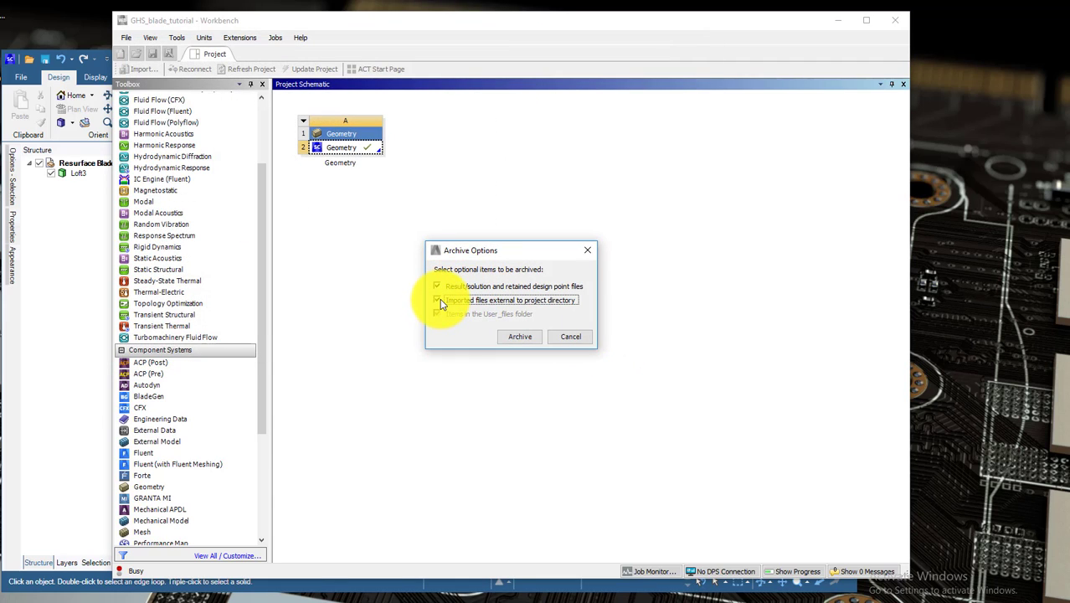
{"action": "left_click", "coordinate": [526, 336]}
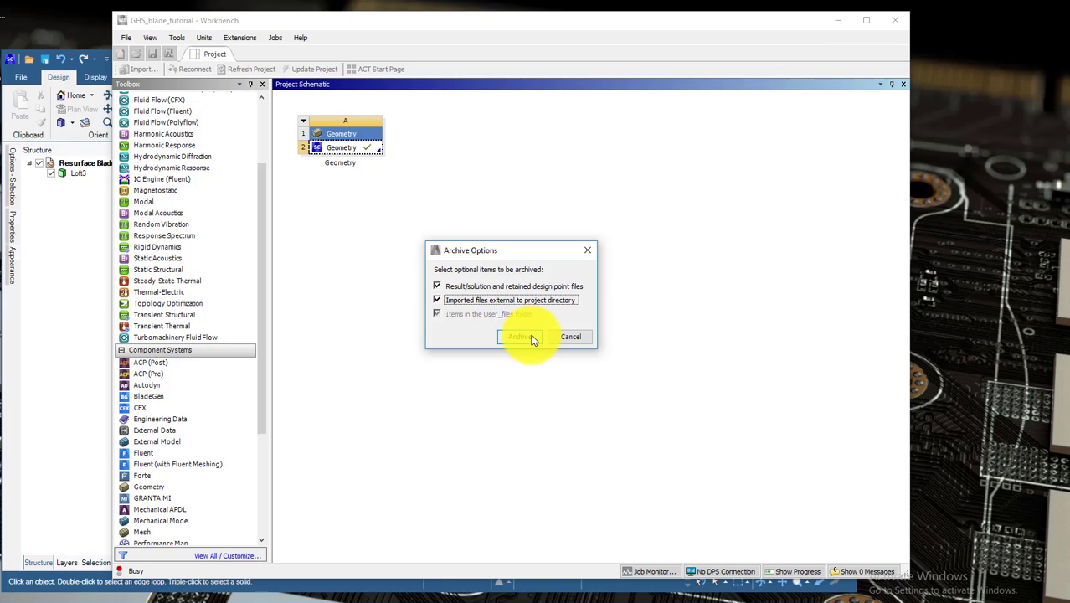